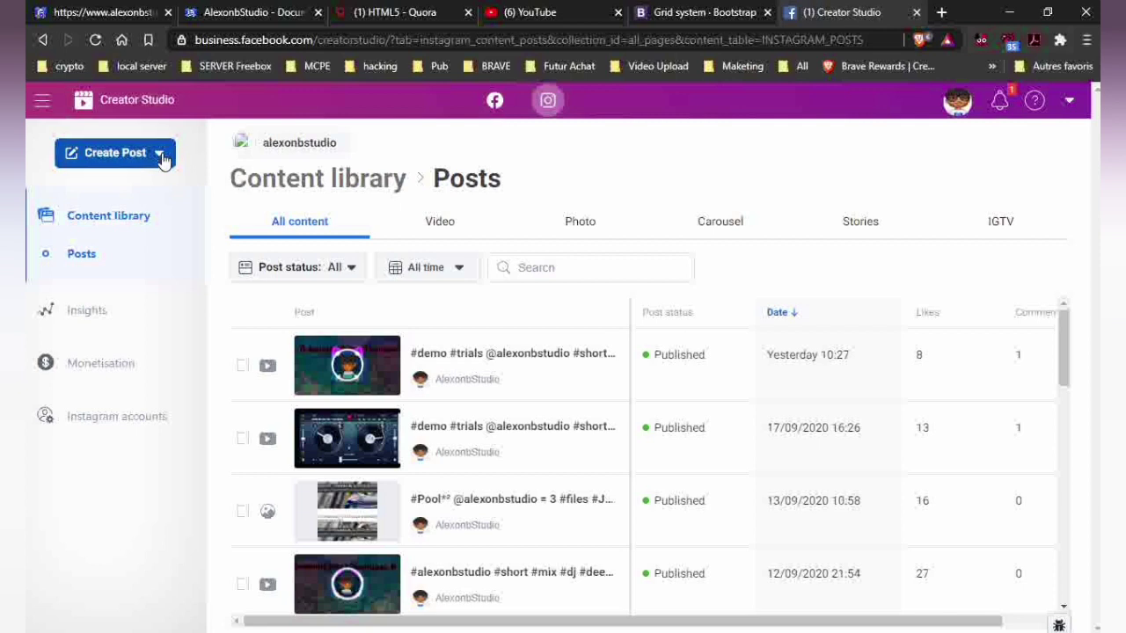
Start a new Instagram feed post and upload Capture-docs-api-pools.PNG from the desktop folder as its content
left_click(162, 156)
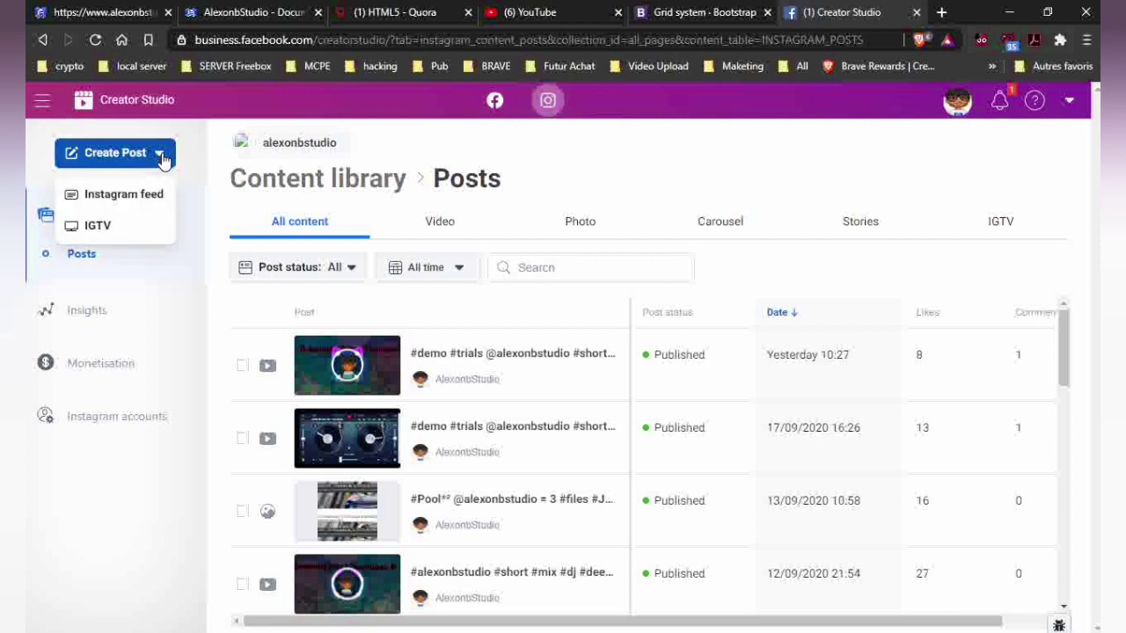
left_click(116, 195)
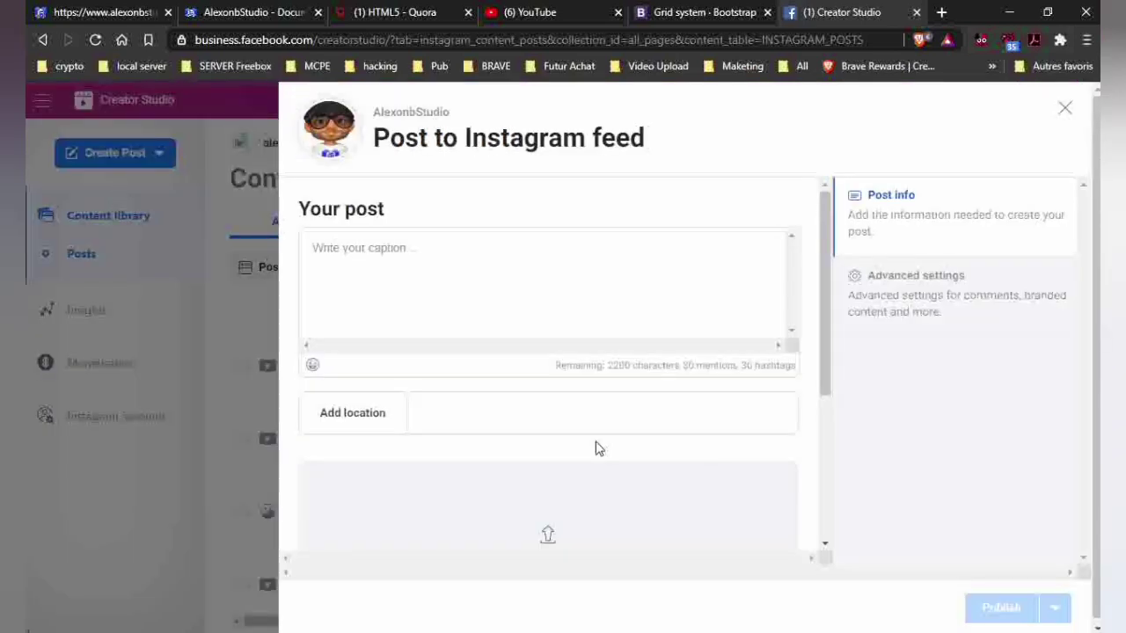
scroll(822, 399, "down", 2)
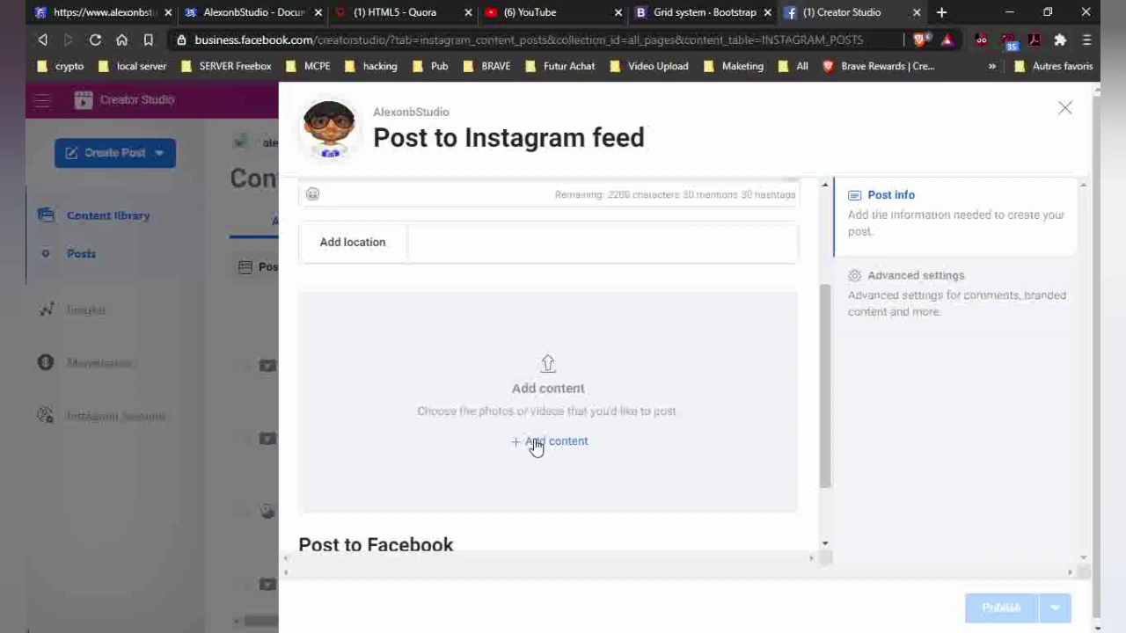
left_click(536, 445)
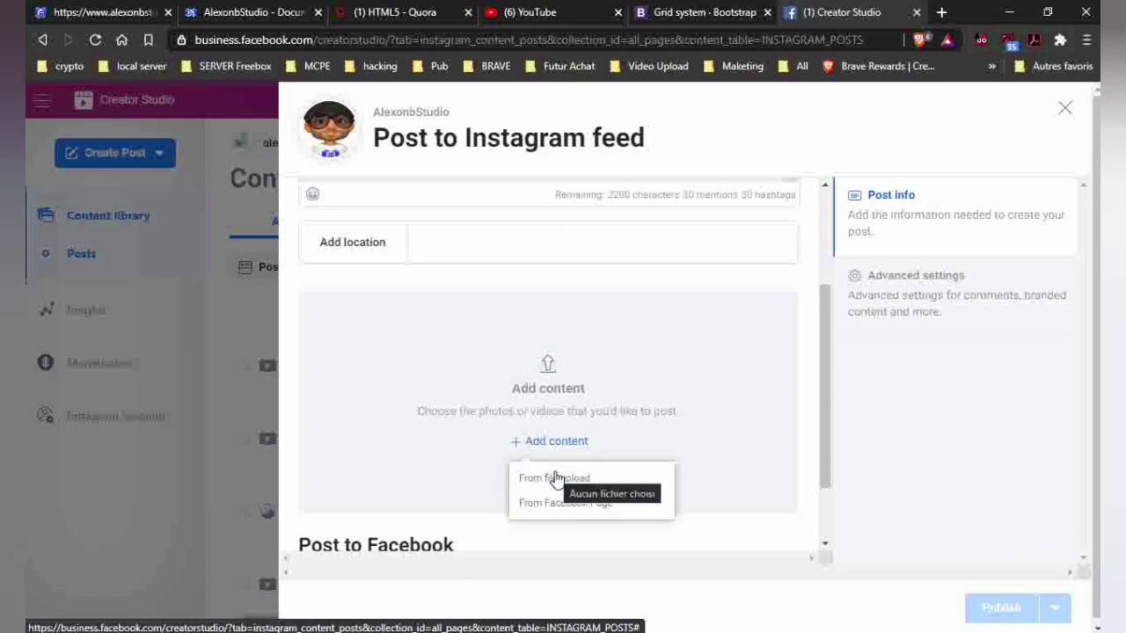
left_click(555, 477)
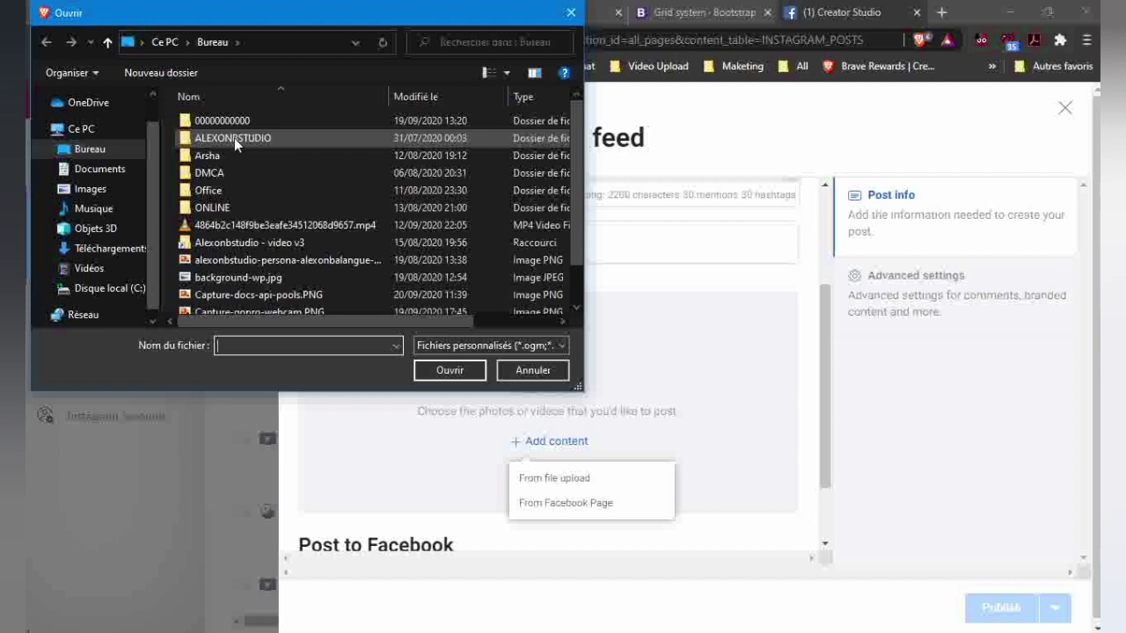
left_click(271, 300)
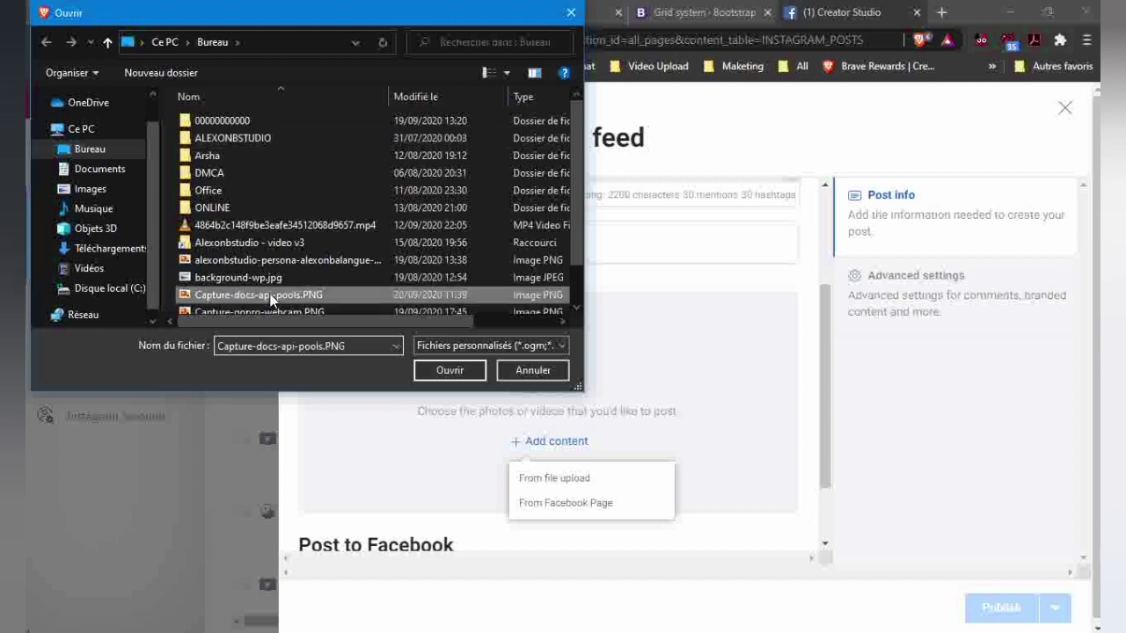
left_click(448, 370)
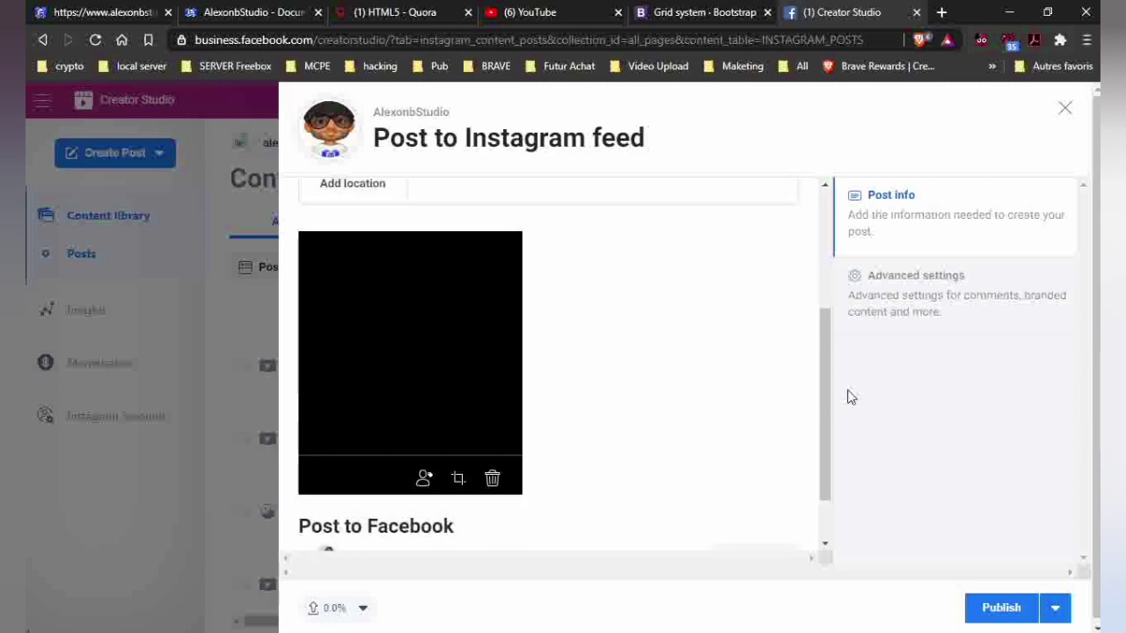
Enable cross-posting of the Instagram post to the AlexonbStudio Facebook Page
left_click_drag(827, 378, 823, 437)
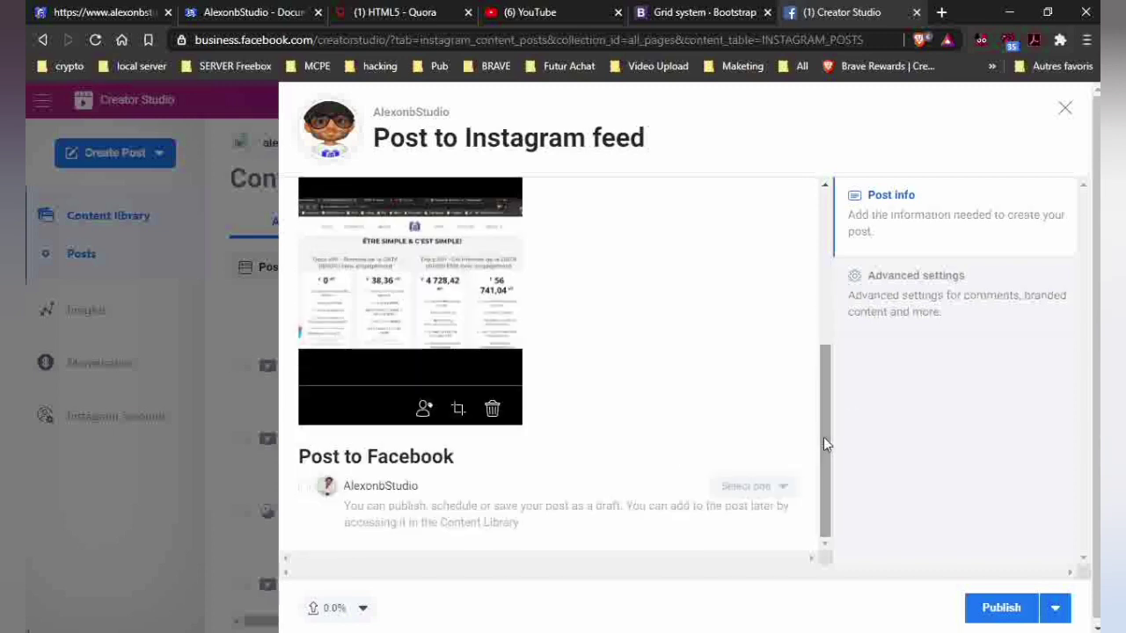
left_click(305, 488)
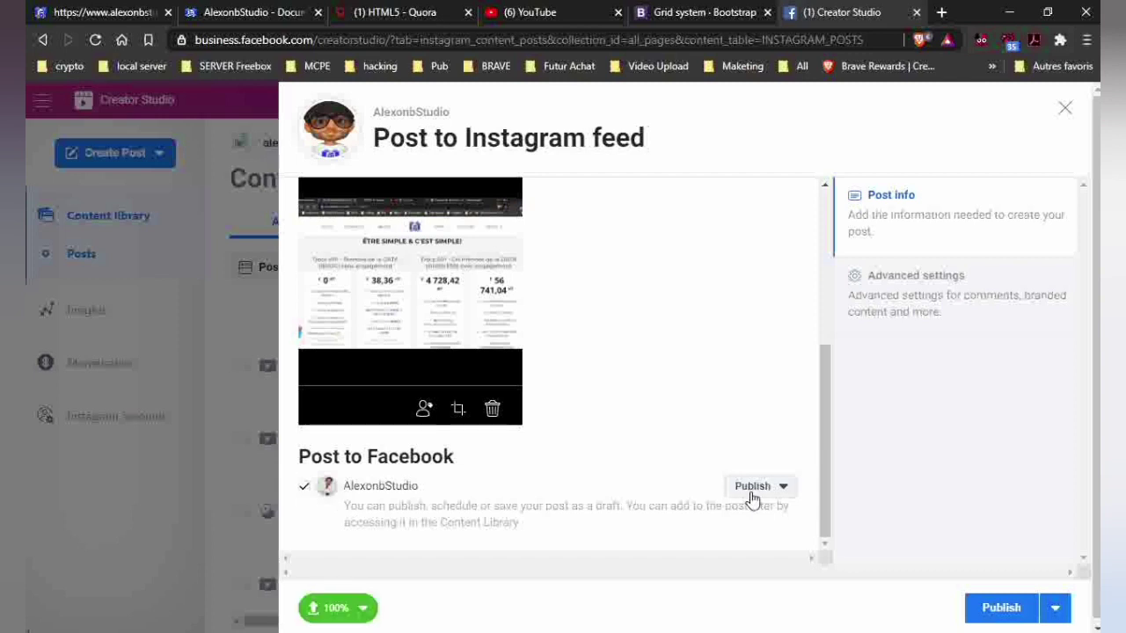
Begin the post caption with the text "Documentation détailler"
left_click_drag(827, 394, 826, 239)
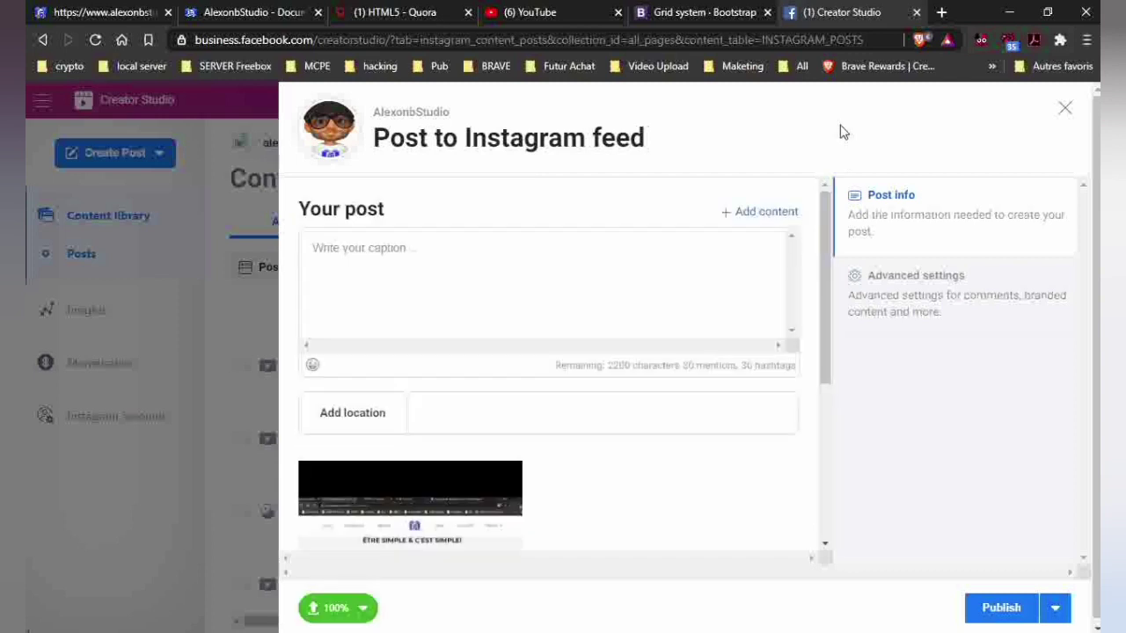
left_click(406, 271)
type("News deta")
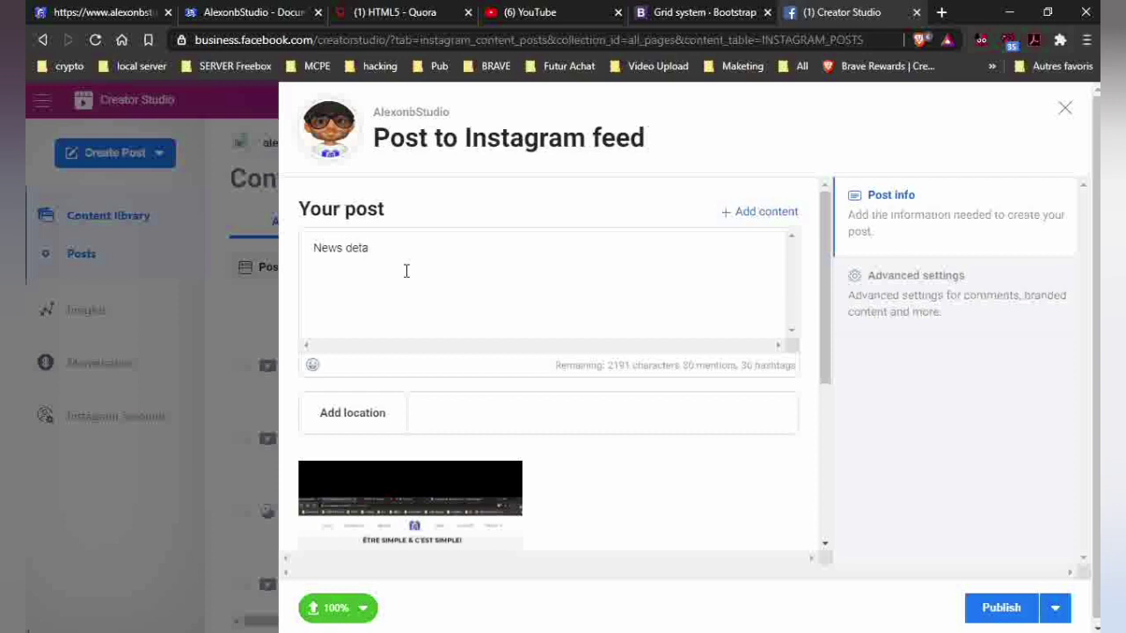
key("ctrl+a")
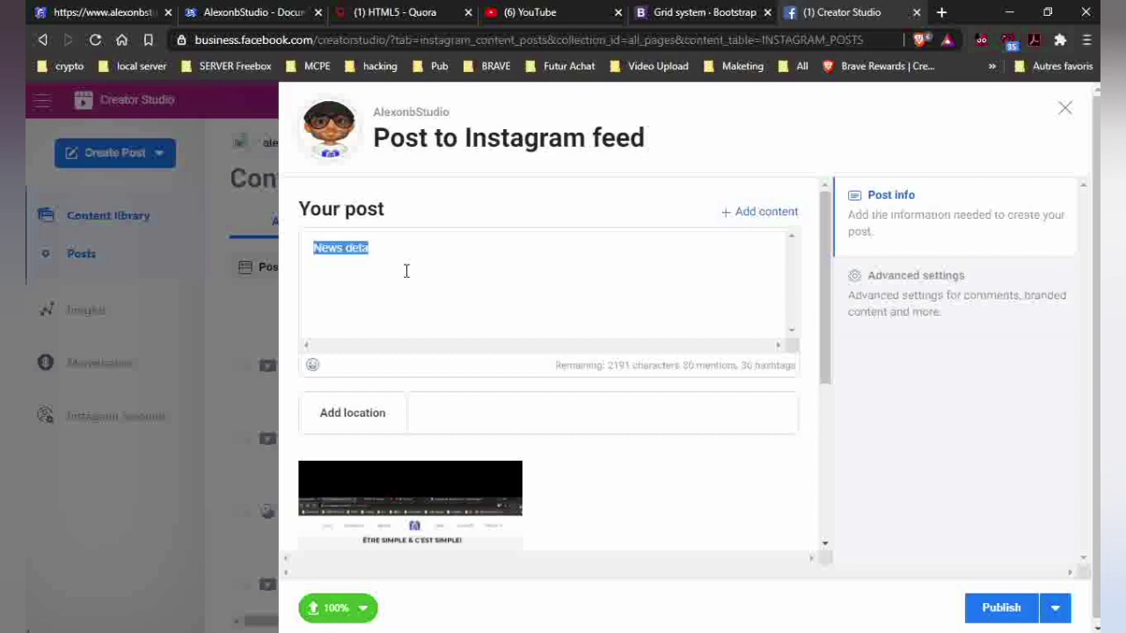
type("Do")
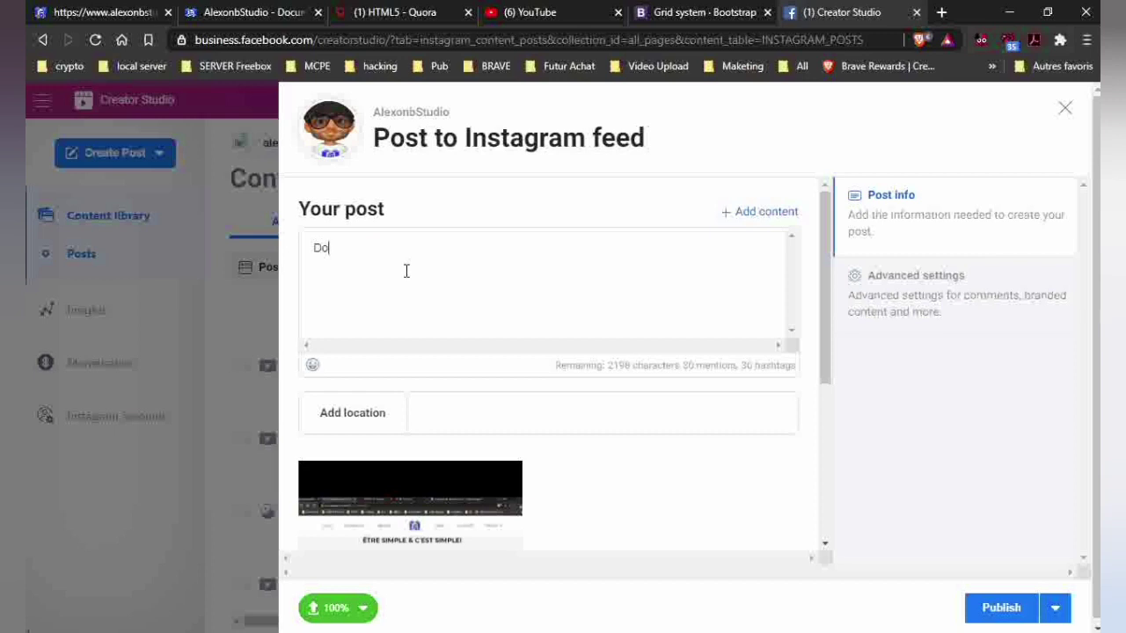
type("cumentation détailler ")
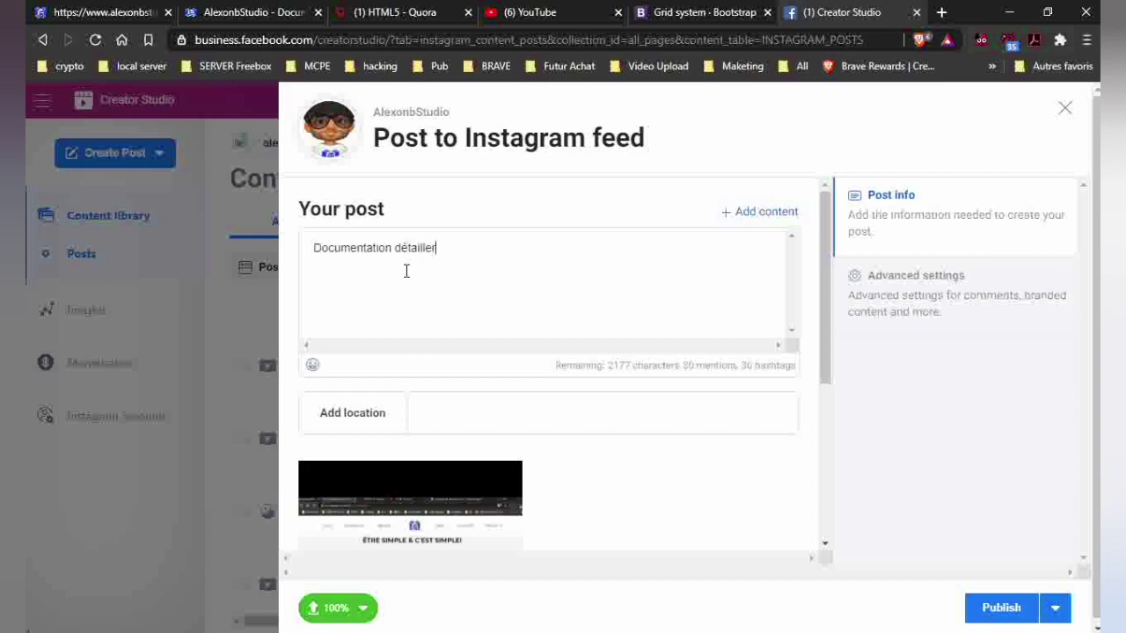
Continue the caption with "bientôt WP-API v1.0 en préparation"
type("sur")
key("BackSpace")
key("BackSpace")
key("BackSpace")
key("BackSpace")
type("bientôt WP-API v1.0 ")
type("pre")
key("BackSpace")
key("BackSpace")
key("BackSpace")
type("en pré")
type("paration")
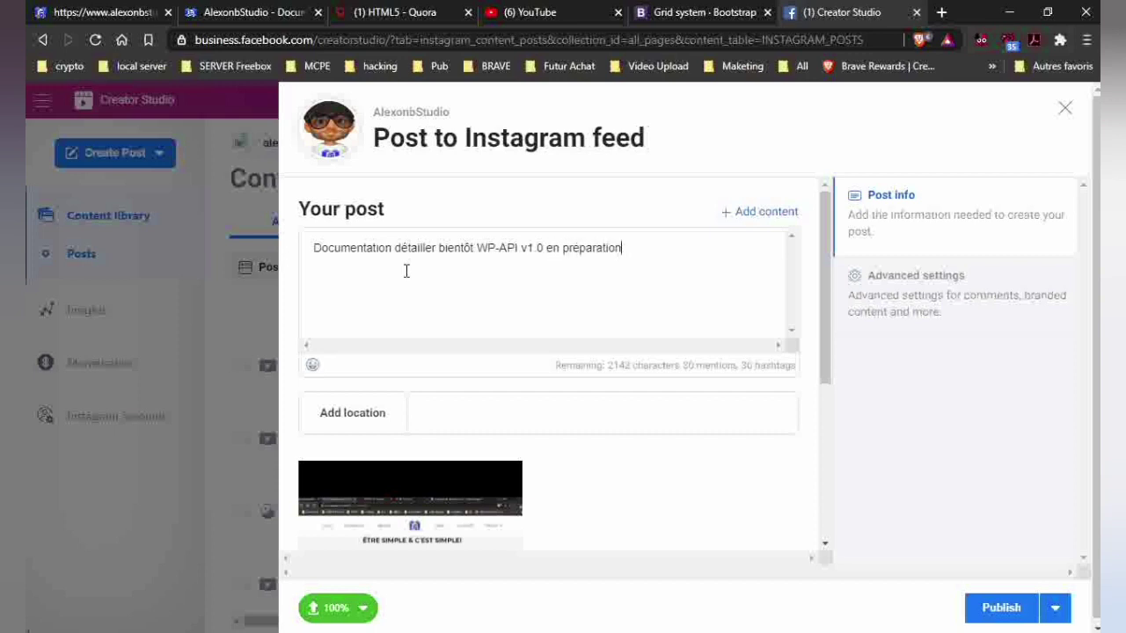
Turn the caption's first word into the hashtag #Documentation and append "- #todo #be #present différente" at the end
left_click(315, 249)
type("#")
left_click(680, 253)
type("- to")
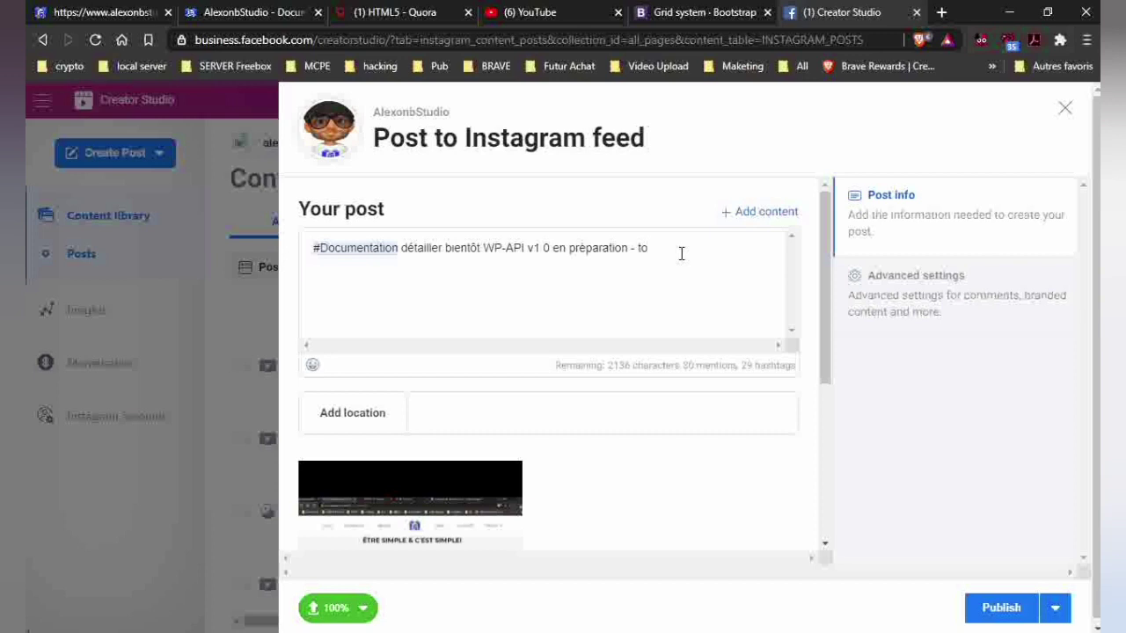
key("BackSpace")
key("BackSpace")
type("#todo #be ")
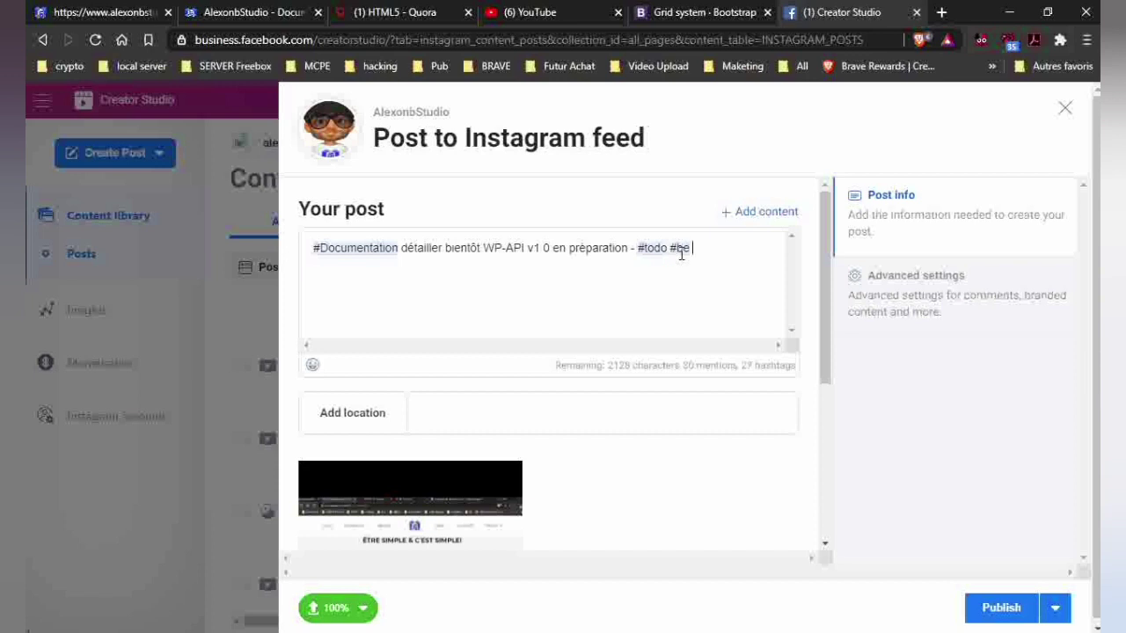
type("#present diffé")
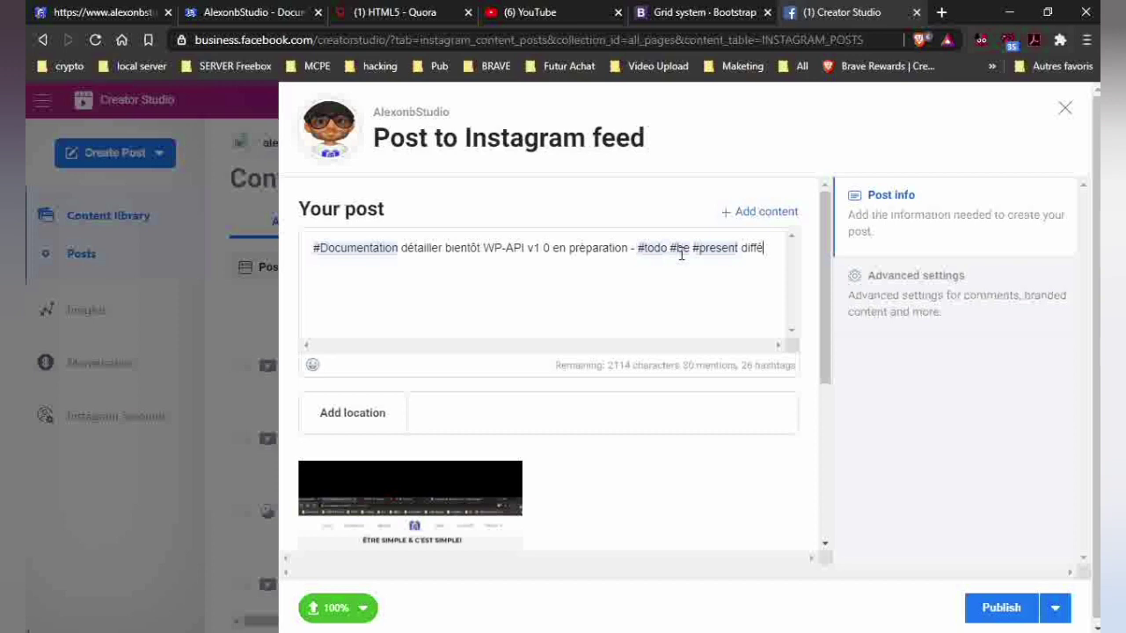
type("rente ")
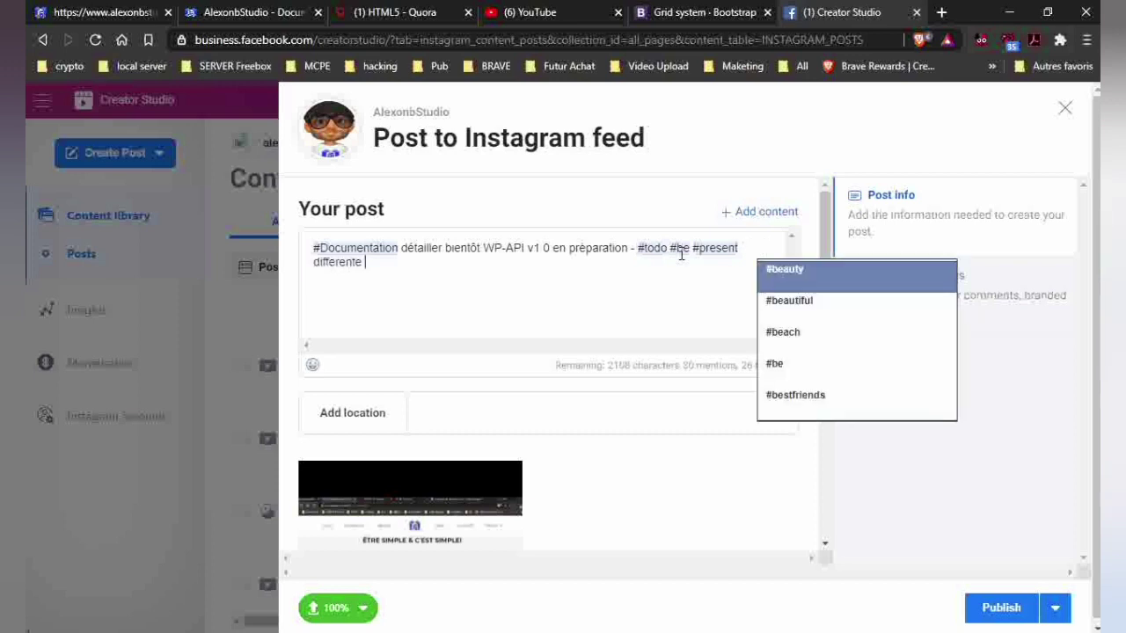
type("#")
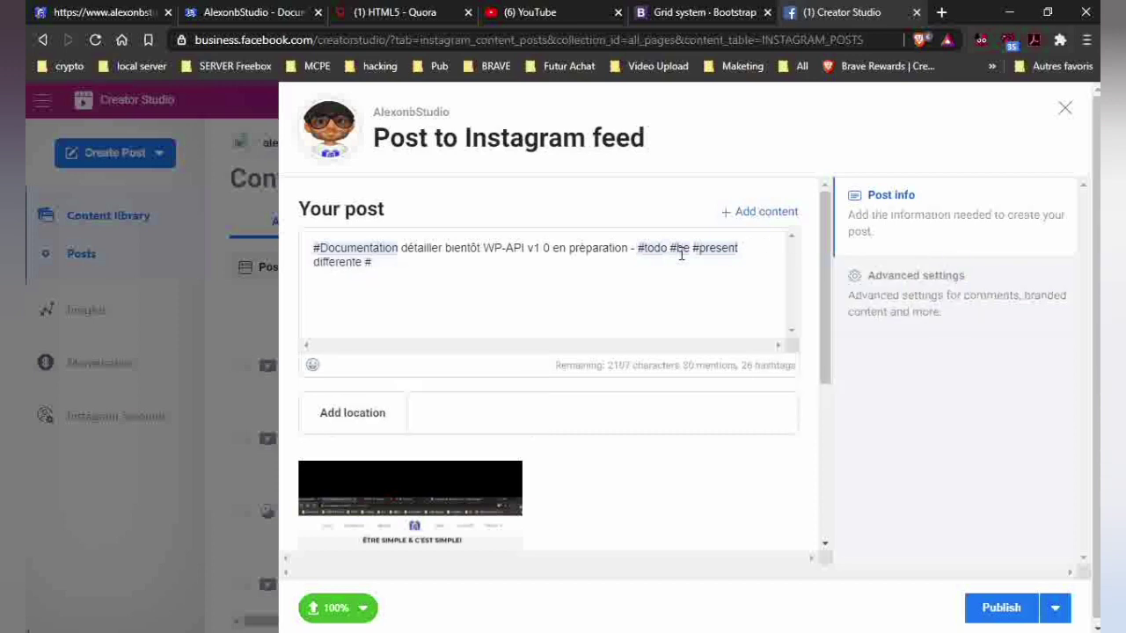
type("pool")
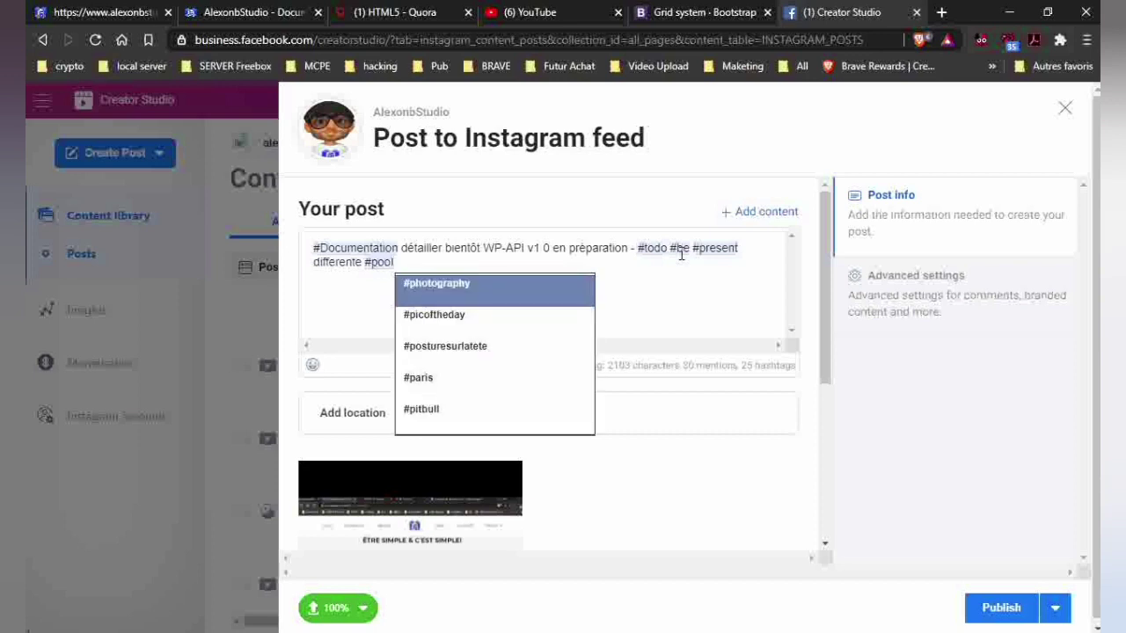
type("'")
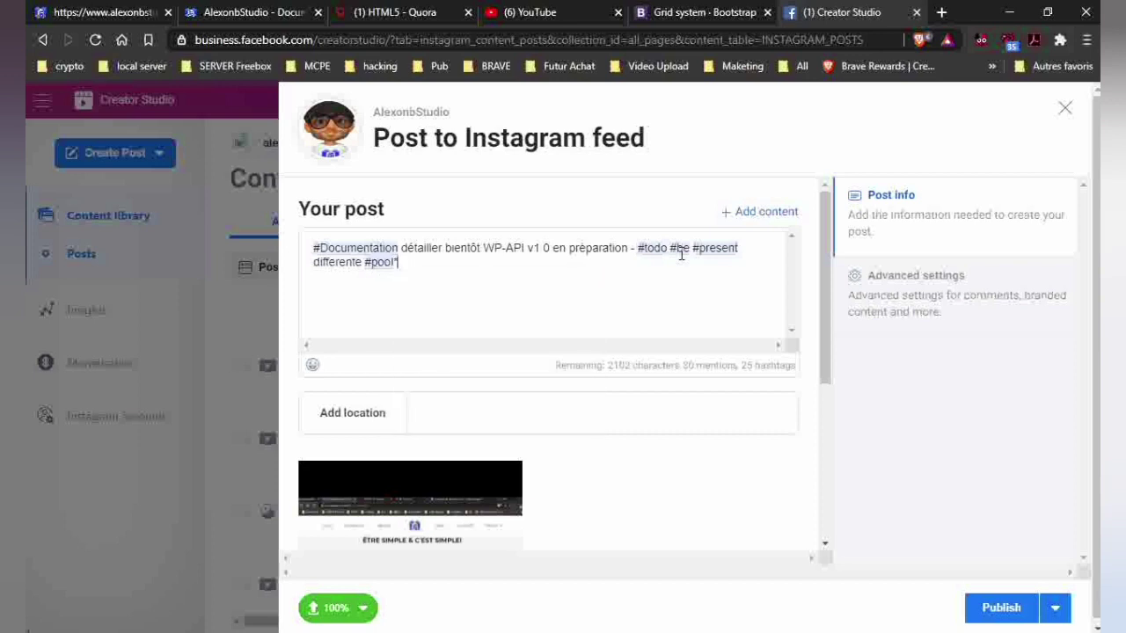
type("*")
type("²")
type(" with ")
type("@")
type("alexonbstu")
type("dio")
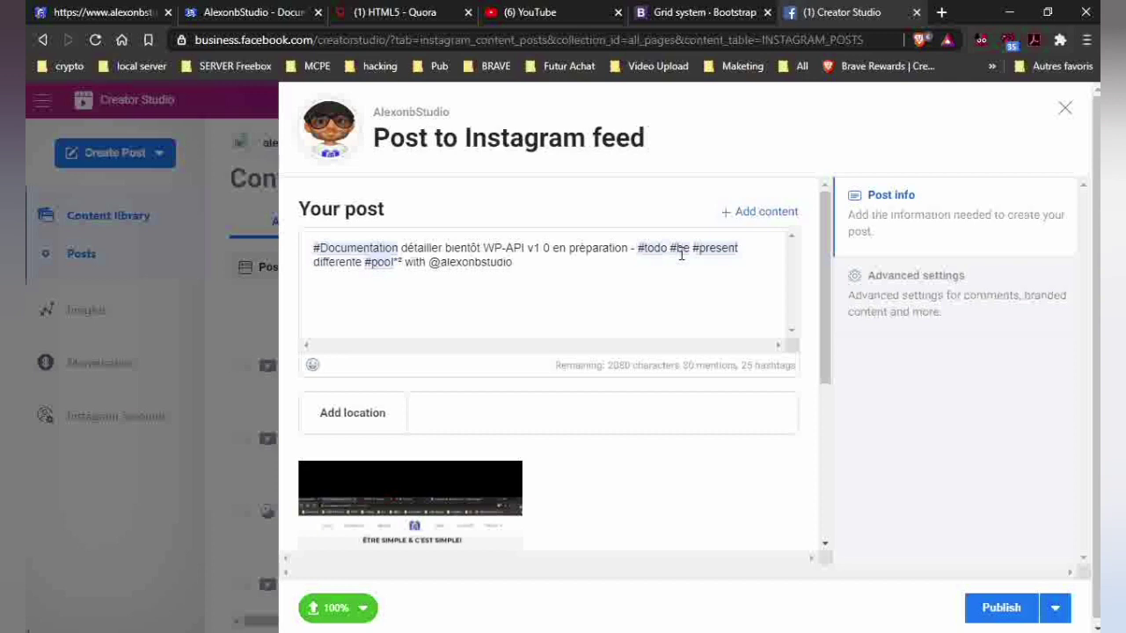
Add "with #ure #json #PHP" to the end of the caption
type("with #ure #")
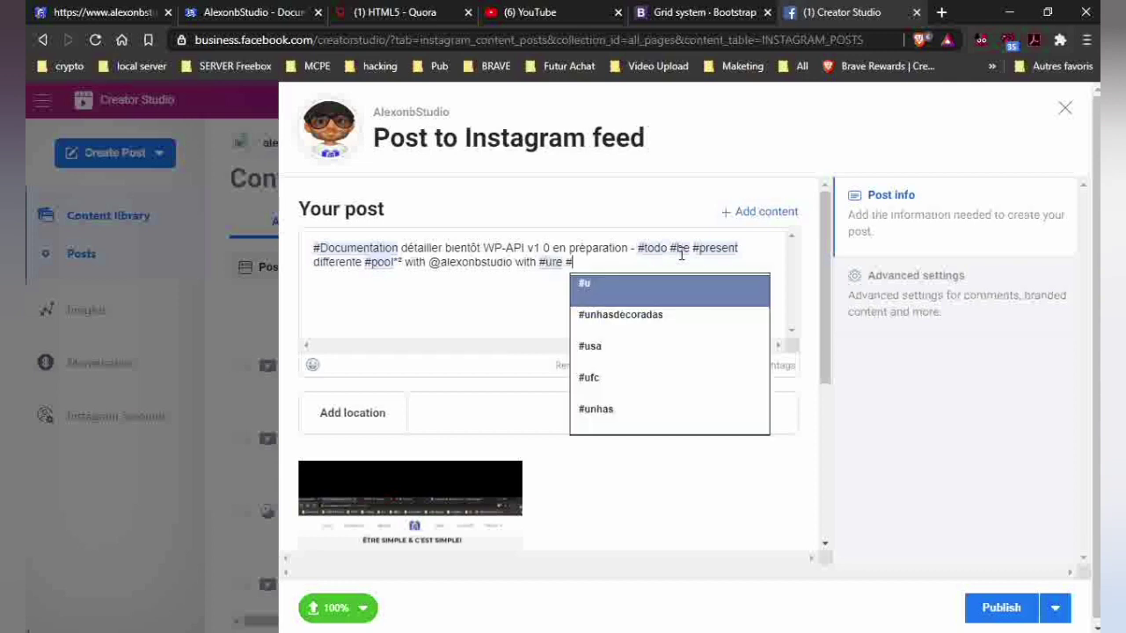
type("json #")
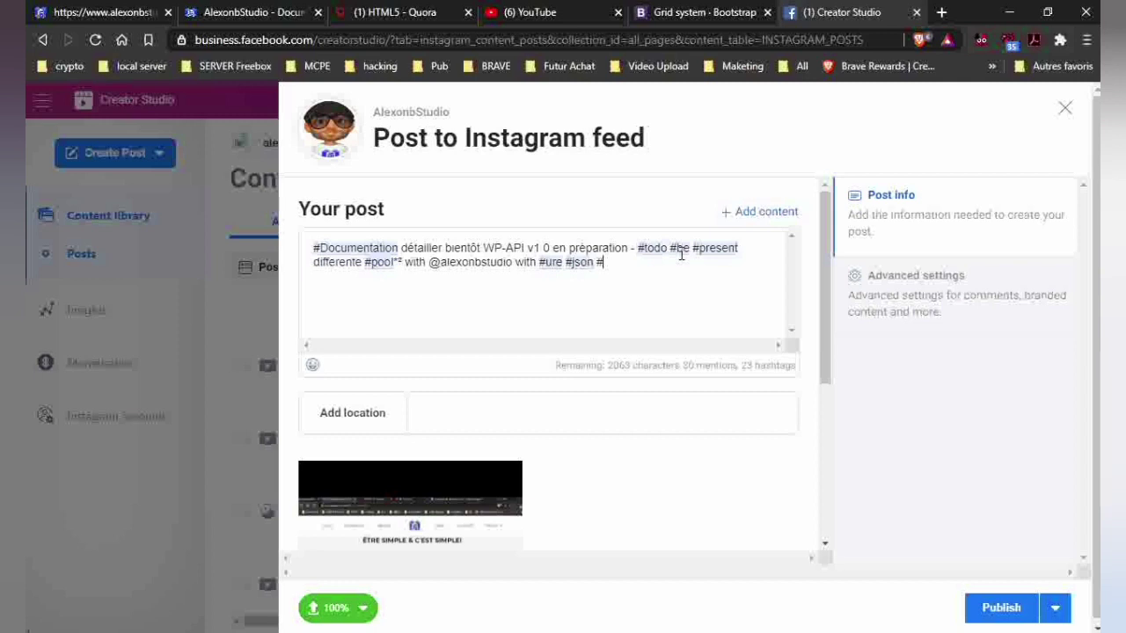
type("PHP")
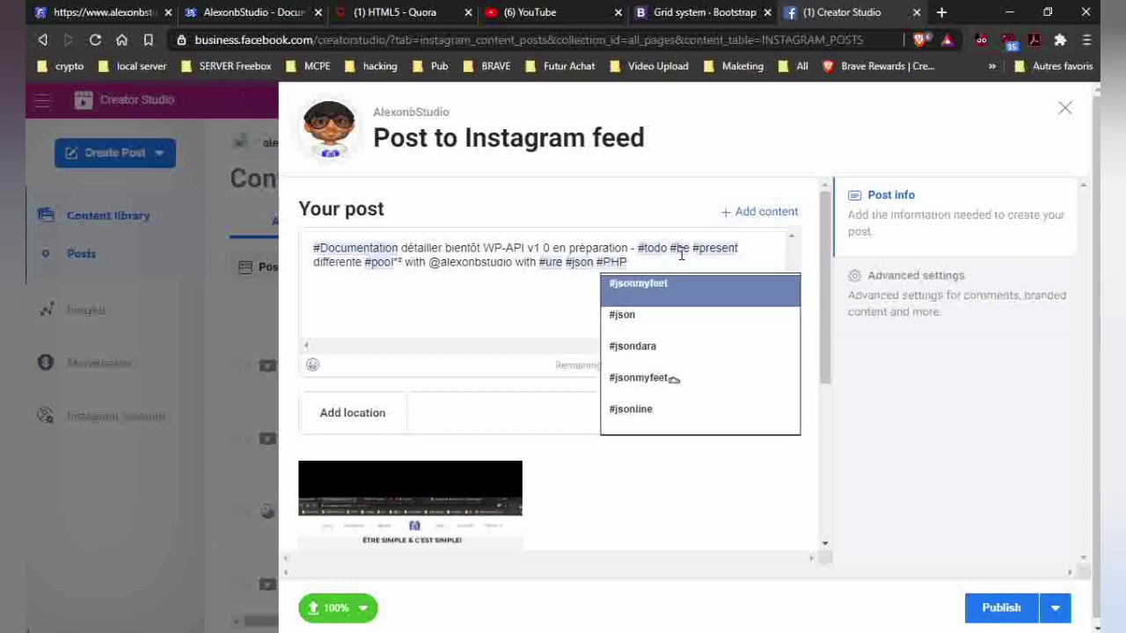
Add the web server hashtags in parentheses after #PHP: "(#nginx #apache #caddyserver)"
type(" ()")
key("Left")
type("#")
type("nginx")
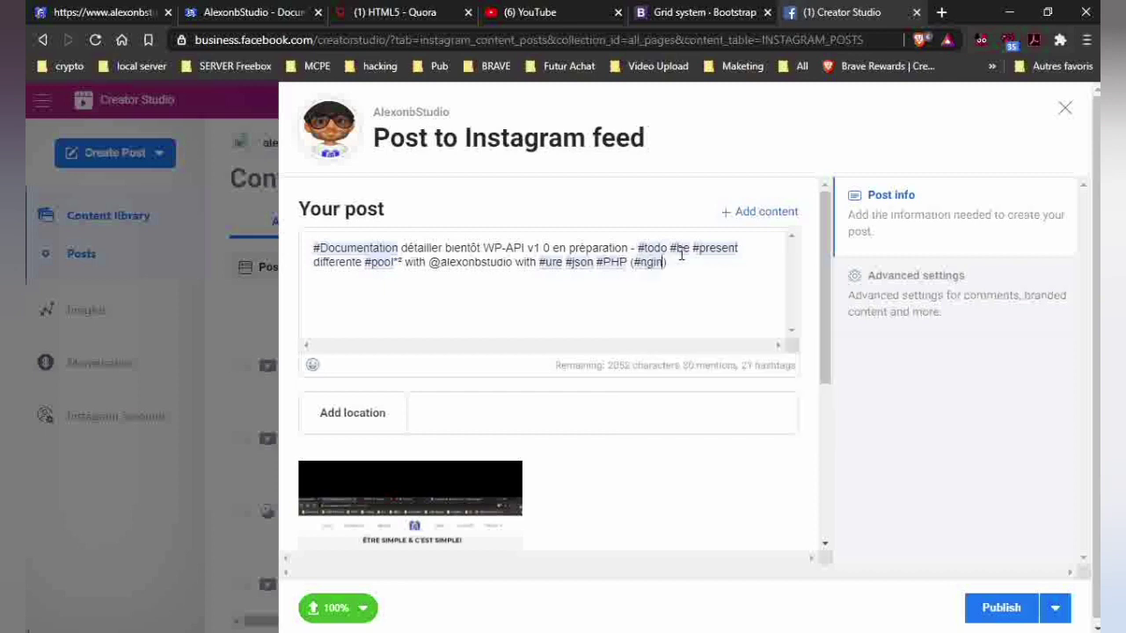
type(" #apache")
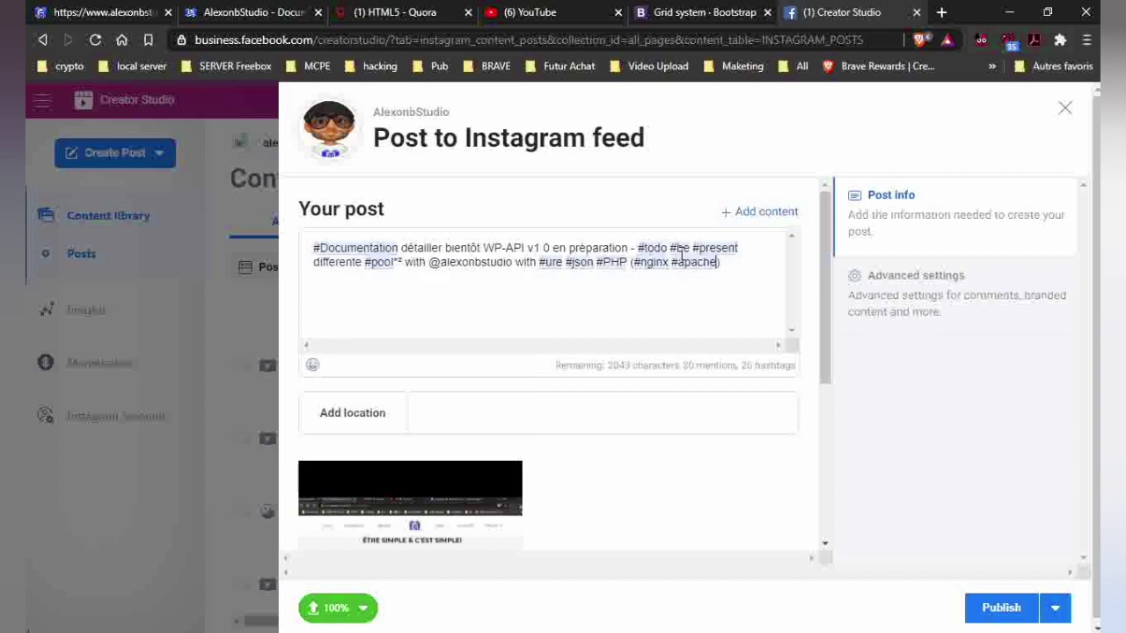
type(" #caddys")
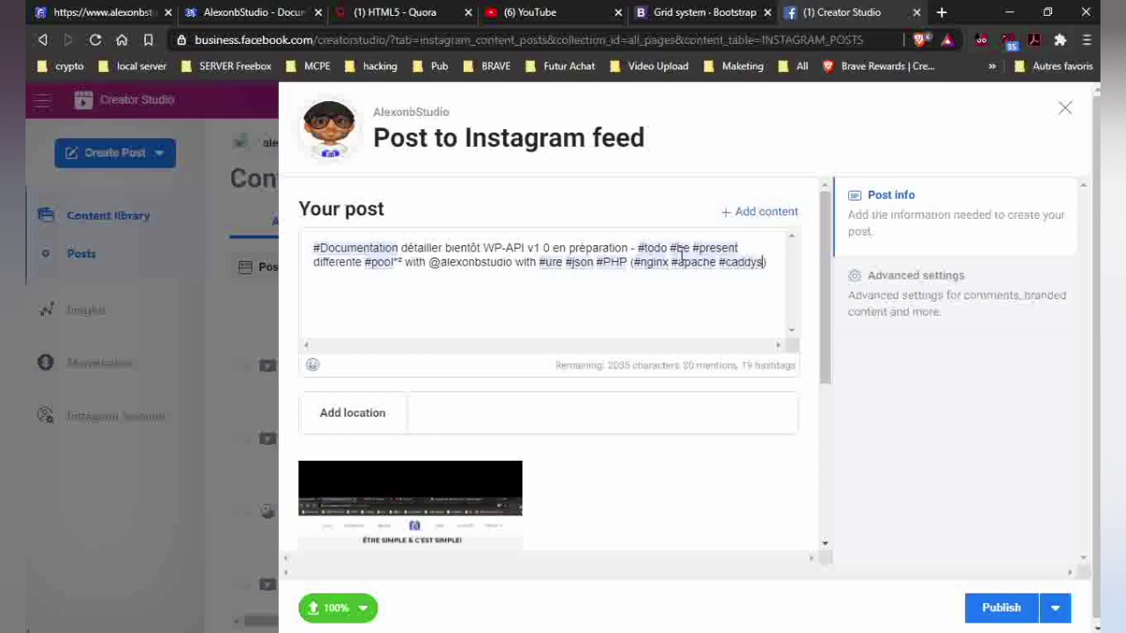
type("erver)")
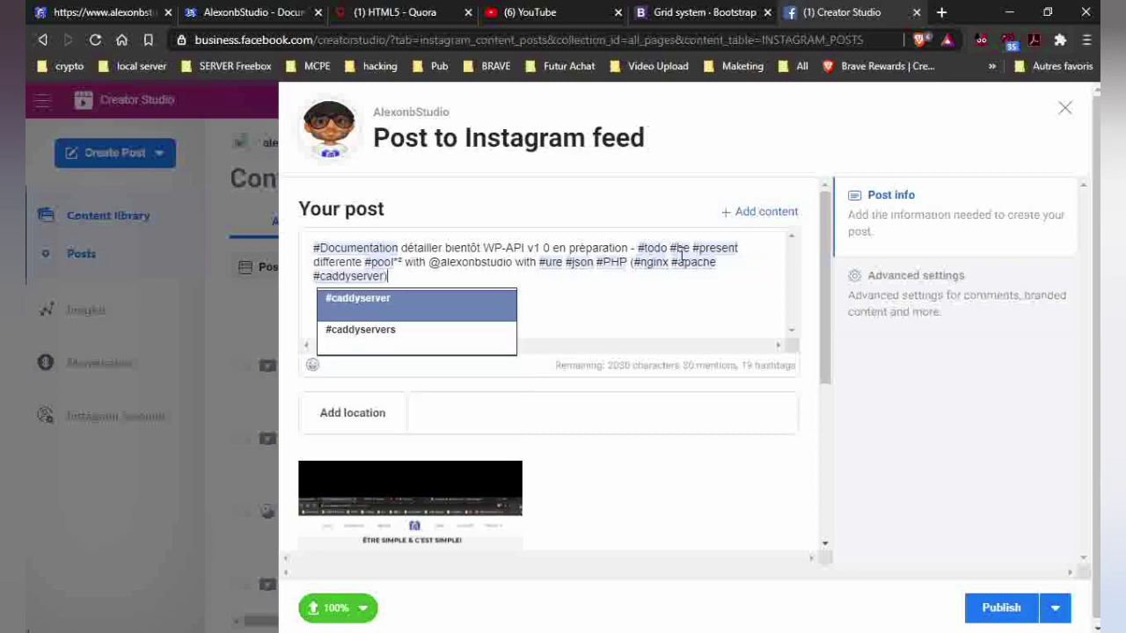
Finish the caption with the words "example availaible." after the parenthesised hashtags
type(" exe")
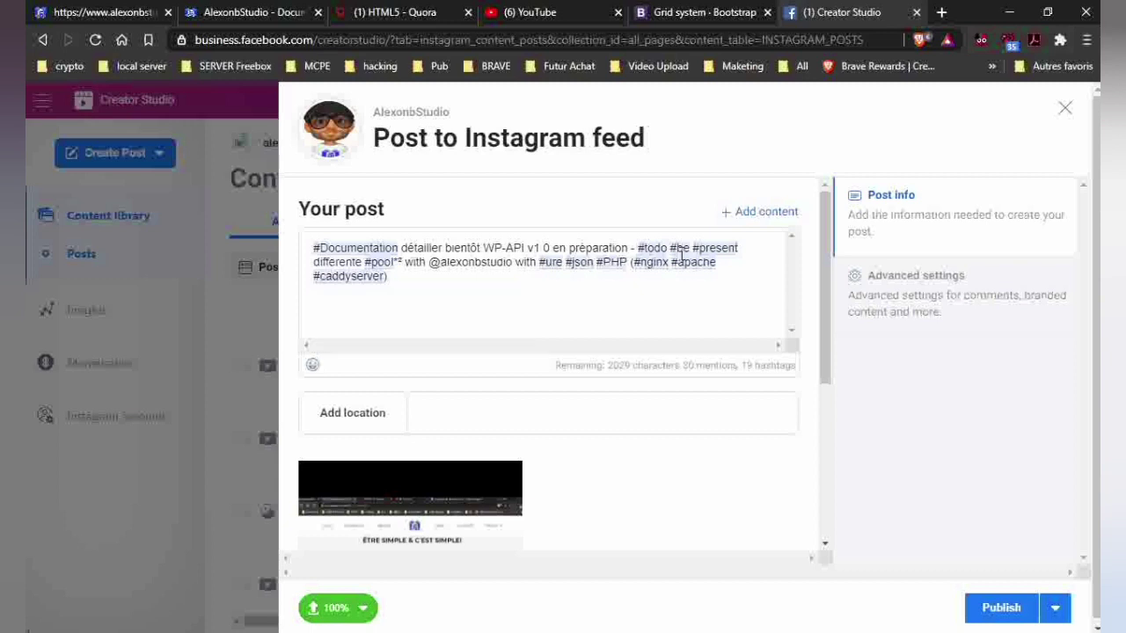
type("mple")
key("BackSpace")
key("BackSpace")
key("BackSpace")
key("BackSpace")
key("BackSpace")
key("BackSpace")
type("xample")
type("availaible")
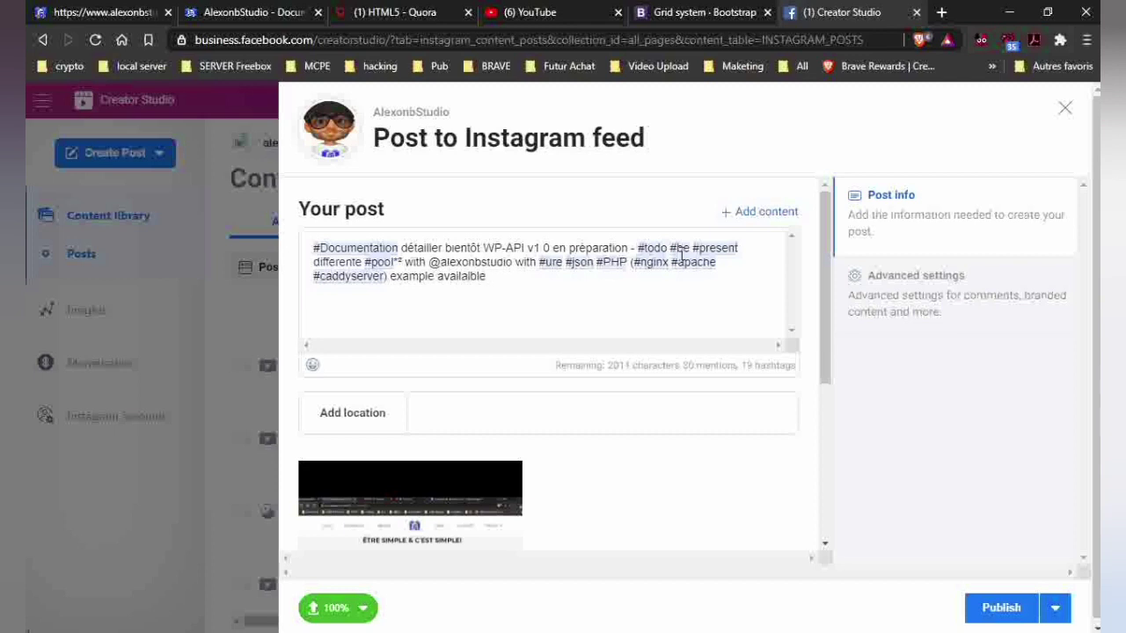
type(".")
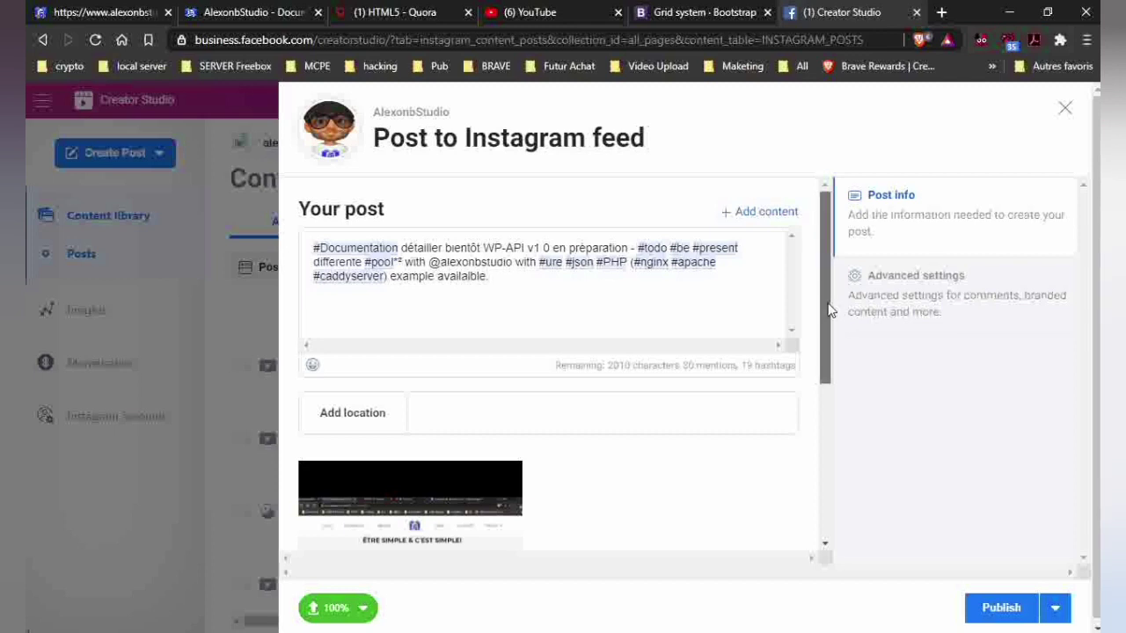
scroll(829, 319, "down", 1)
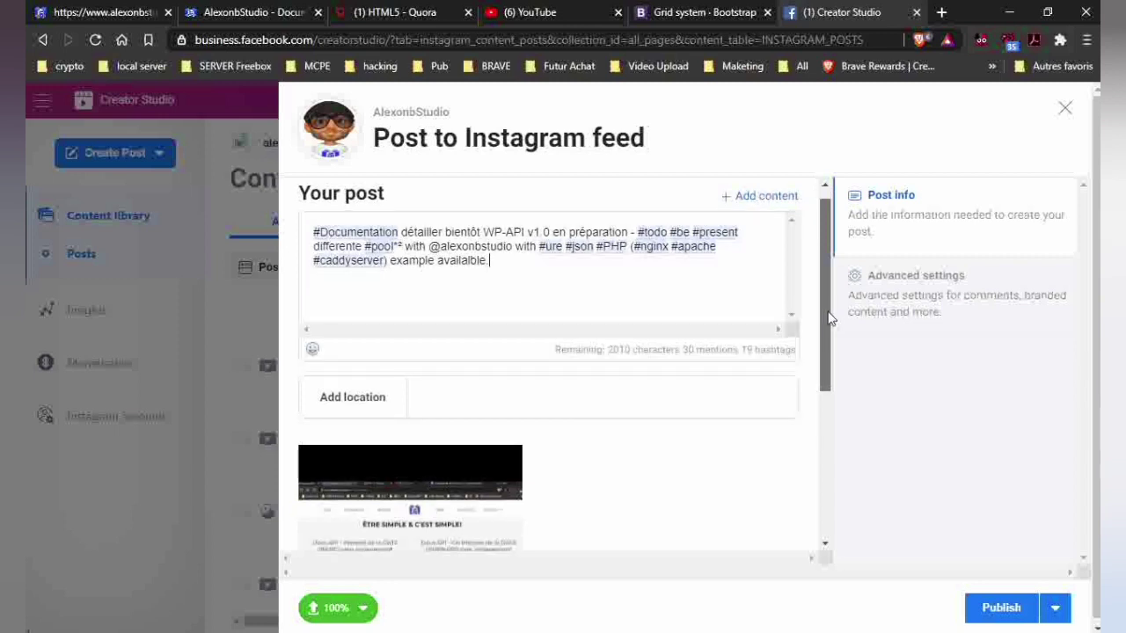
scroll(829, 319, "down", 3)
scroll(831, 352, "up", 3)
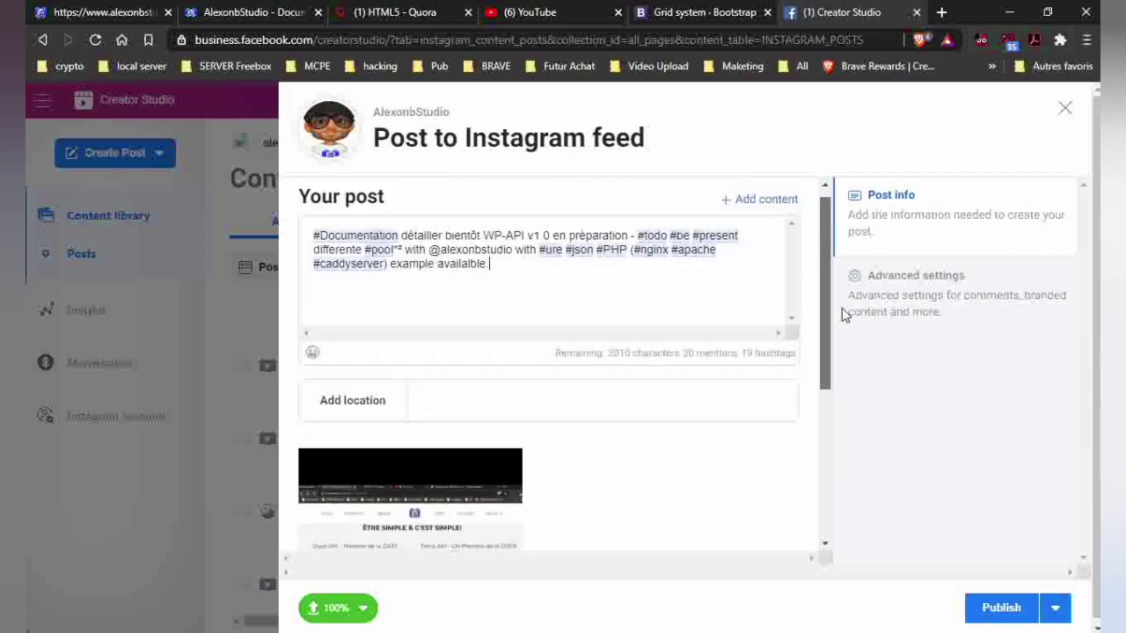
Review the attached screenshot below the caption and publish the Instagram feed post immediately
scroll(804, 402, "down", 2)
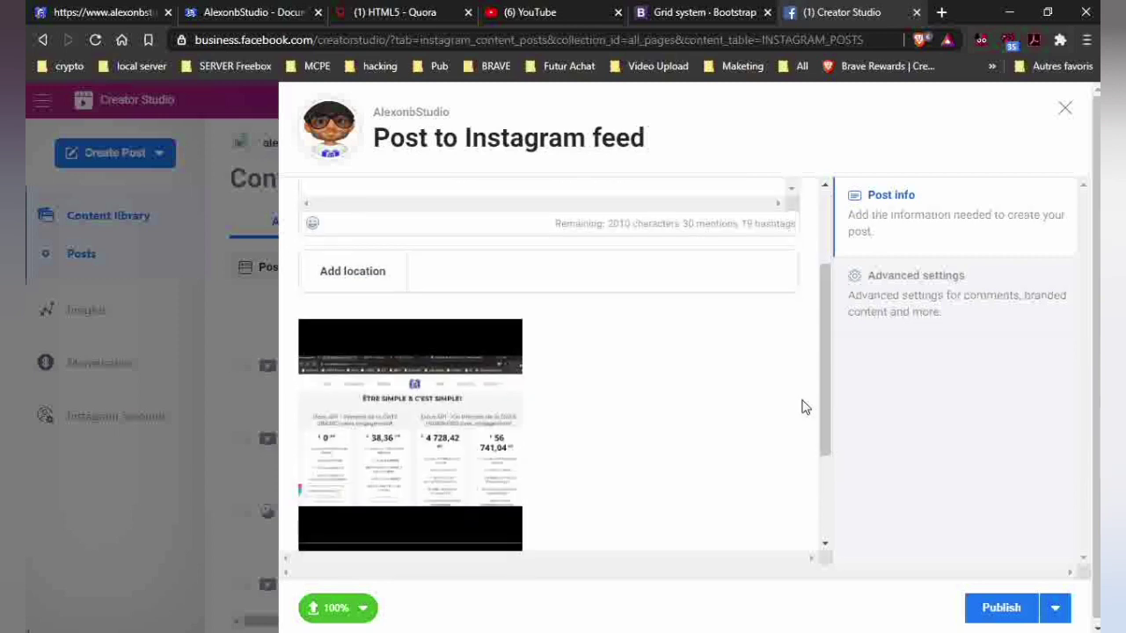
left_click(1052, 614)
left_click(1005, 620)
left_click(1005, 620)
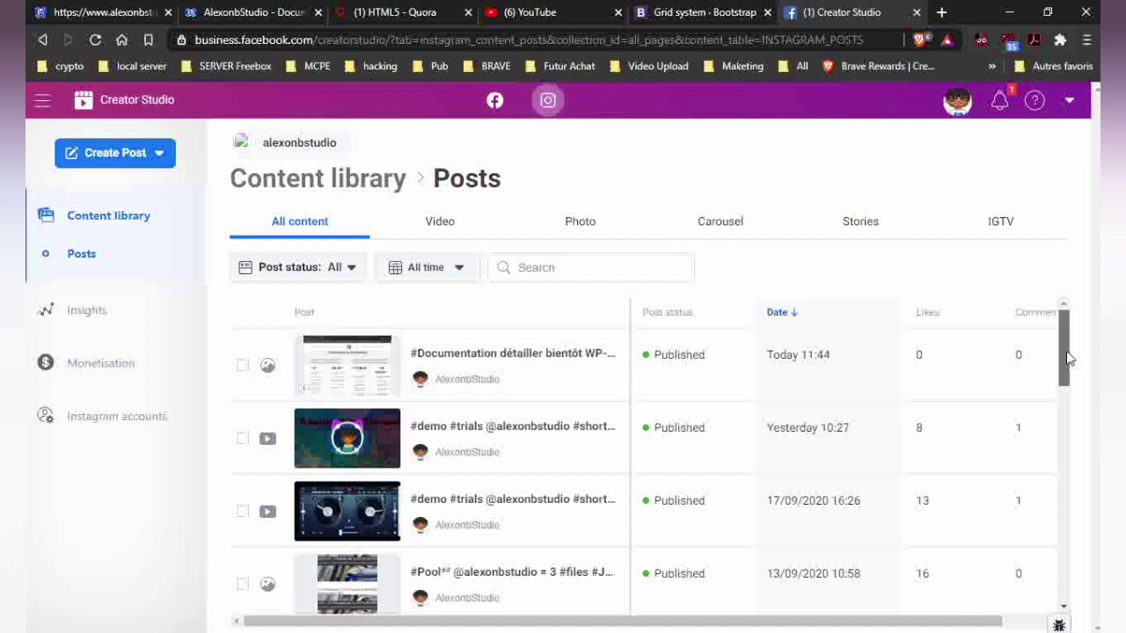
Look through the list of Instagram posts in the content library to check the new #Documentation post
scroll(1065, 378, "down", 1)
scroll(1065, 391, "down", 4)
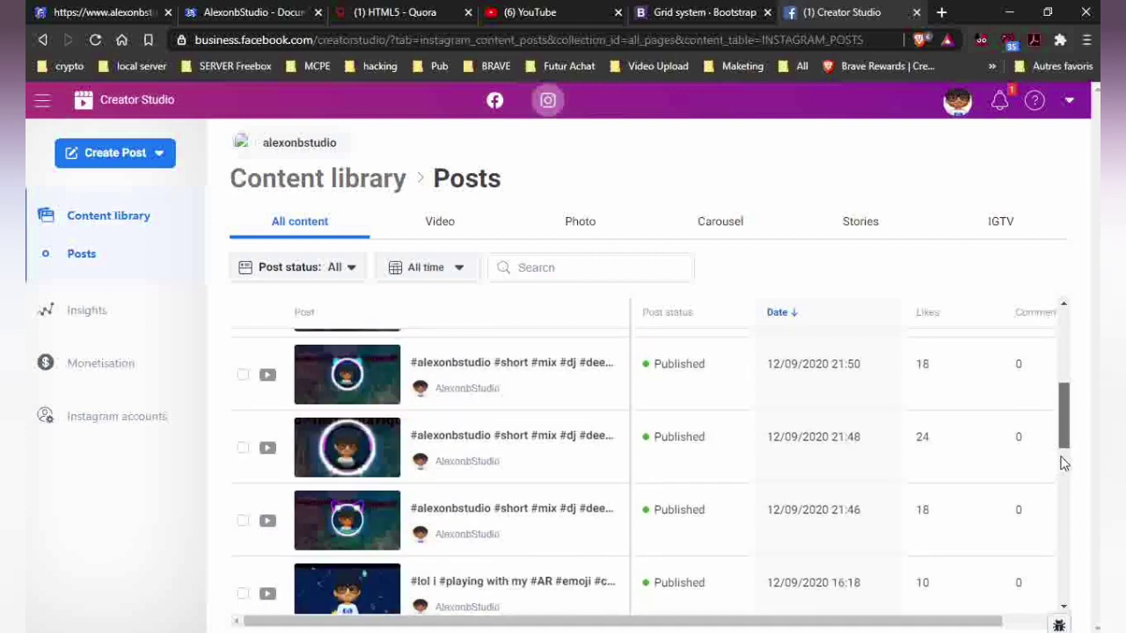
scroll(1066, 316, "down", 2)
scroll(1065, 307, "up", 5)
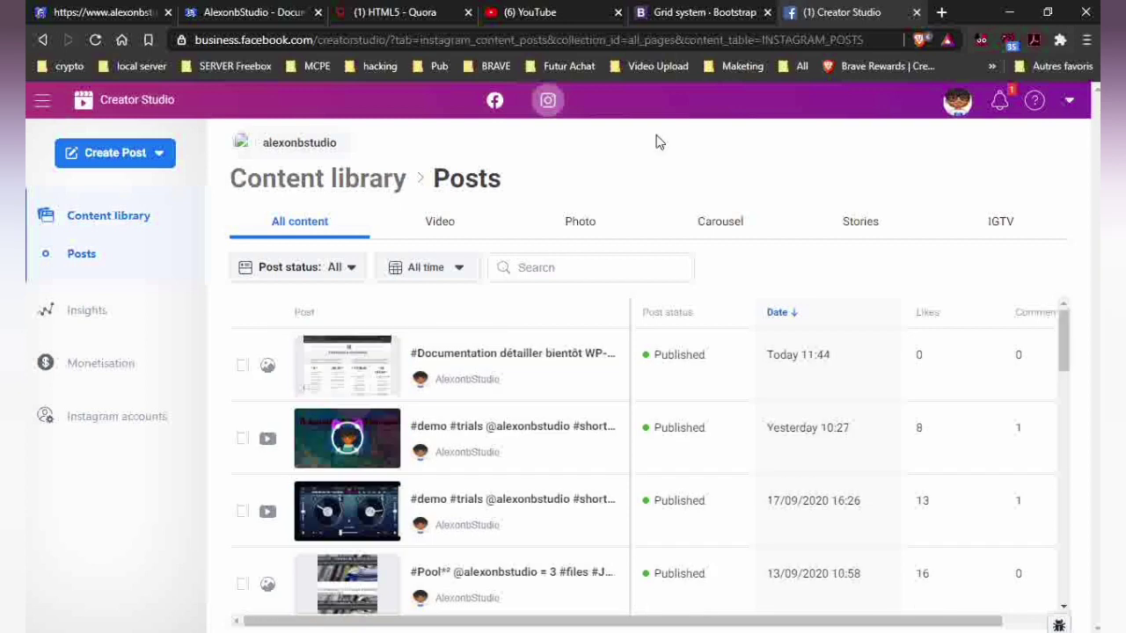
Open the studio's Facebook Page at facebook.com/alexonbstudio.fr
left_click(406, 40)
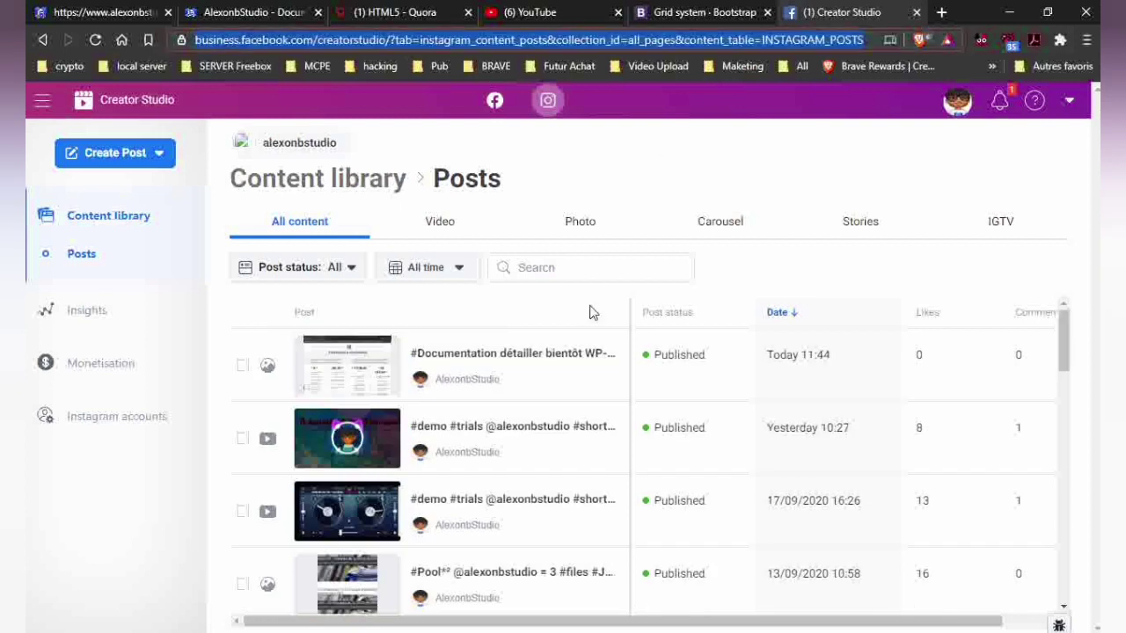
type("facebook.com/alexonbstudio.f")
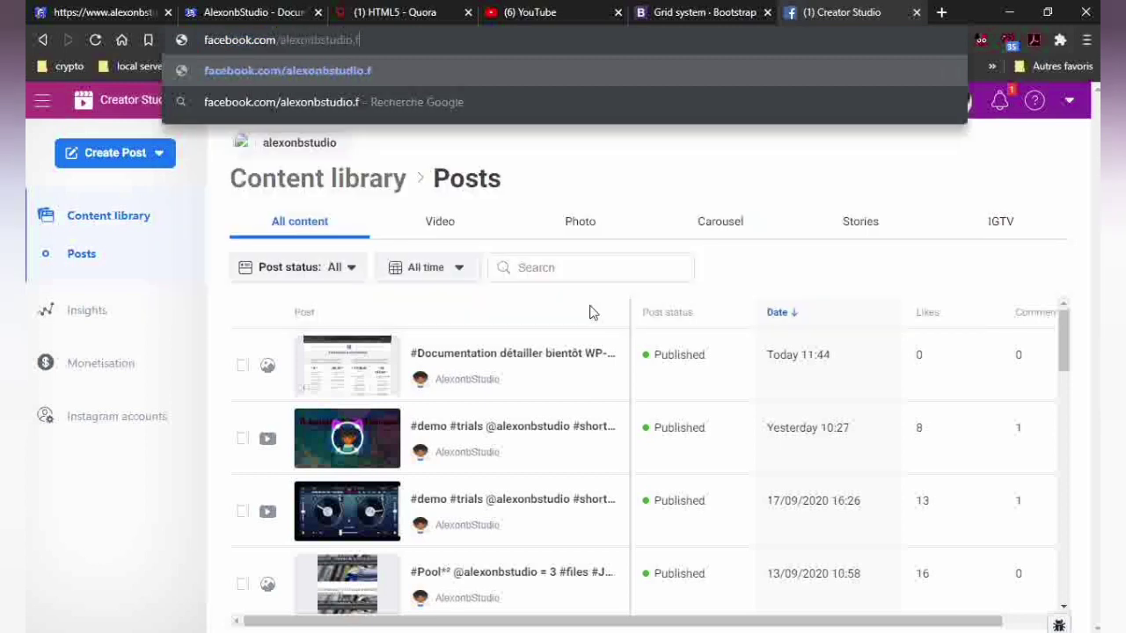
type("r")
key("Return")
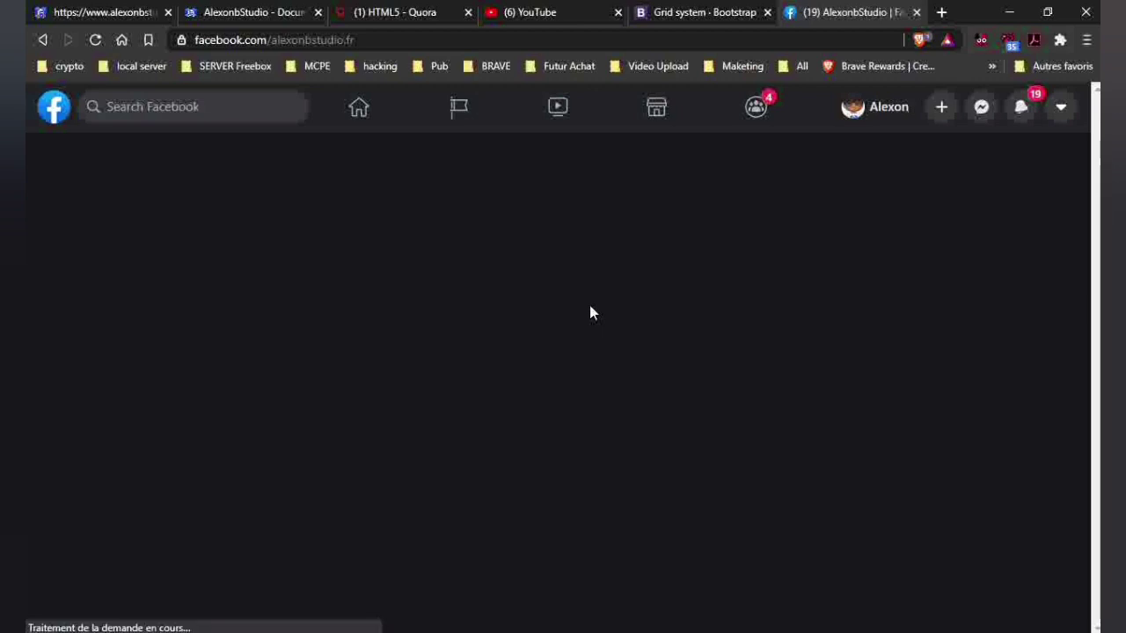
Examine the cross-posted #Documentation post on the Facebook Page, including its caption, screenshot and engagement figures
scroll(590, 313, "down", 6)
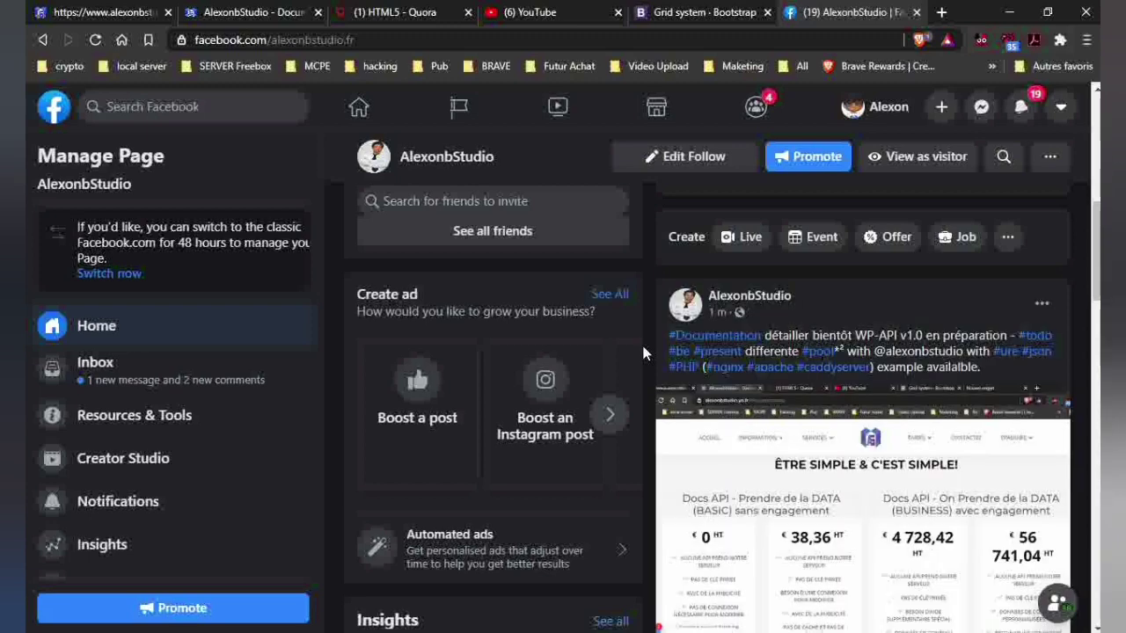
scroll(655, 396, "down", 2)
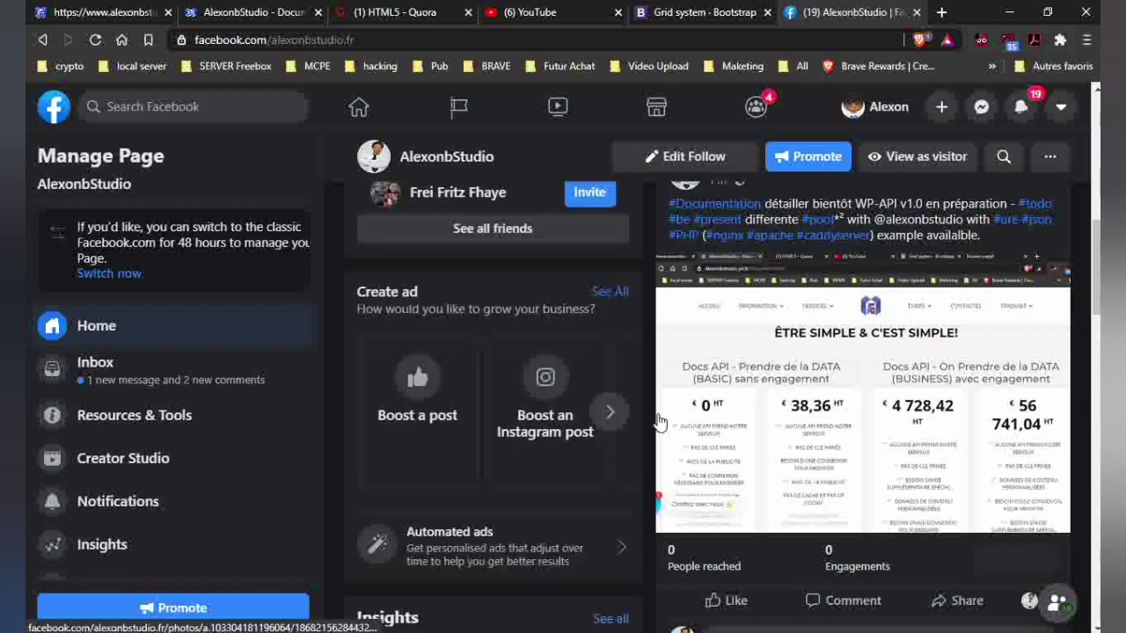
scroll(658, 422, "up", 2)
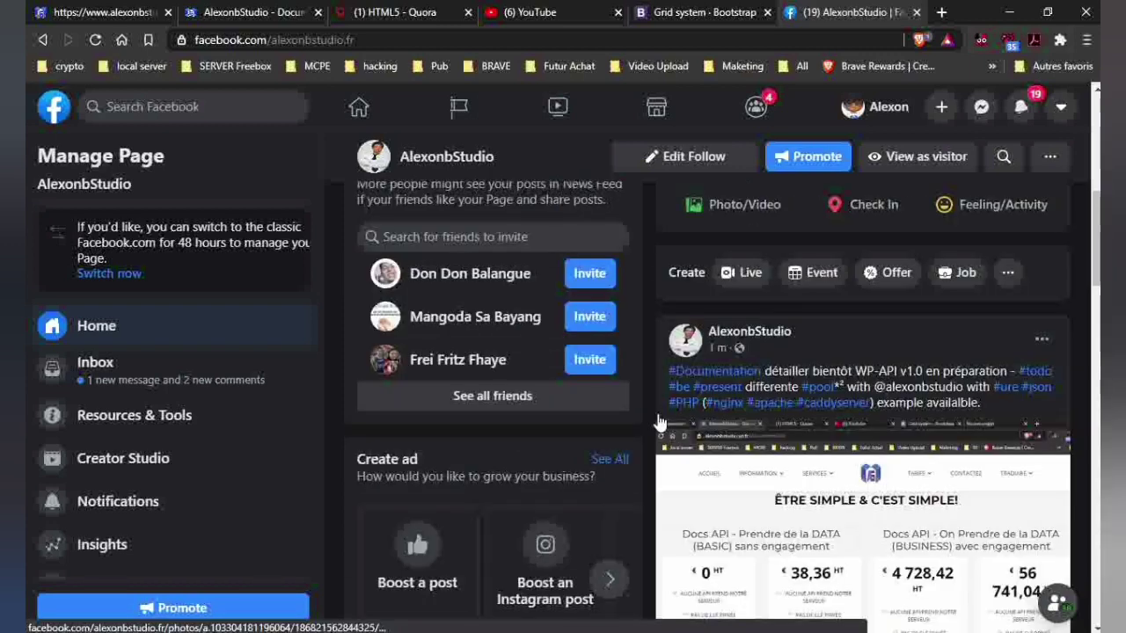
scroll(658, 422, "down", 1)
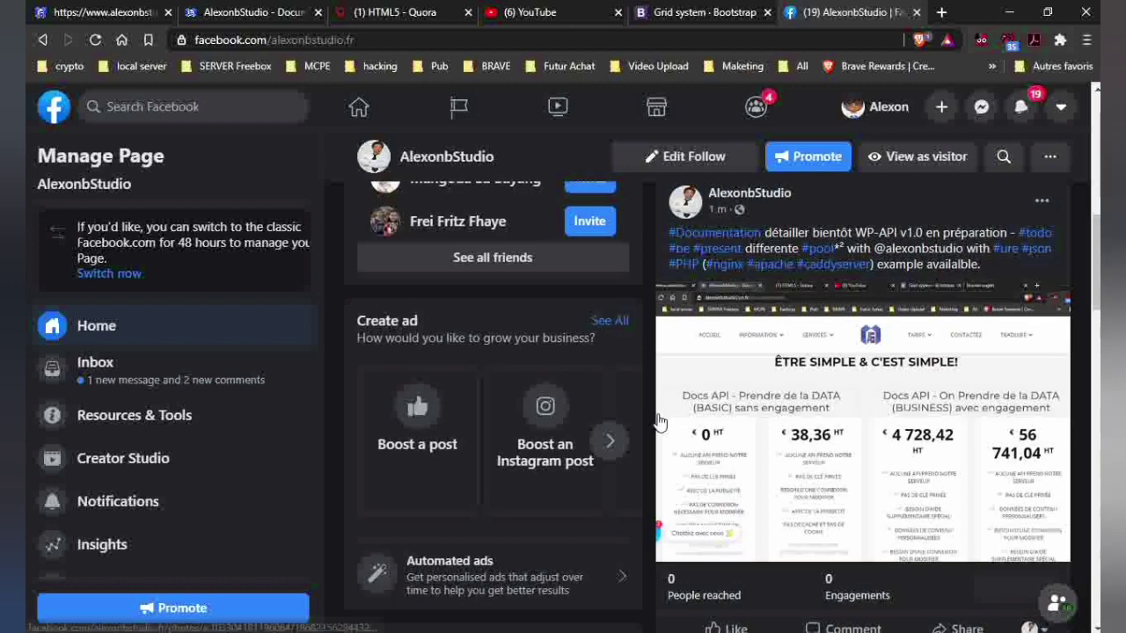
scroll(657, 423, "down", 1)
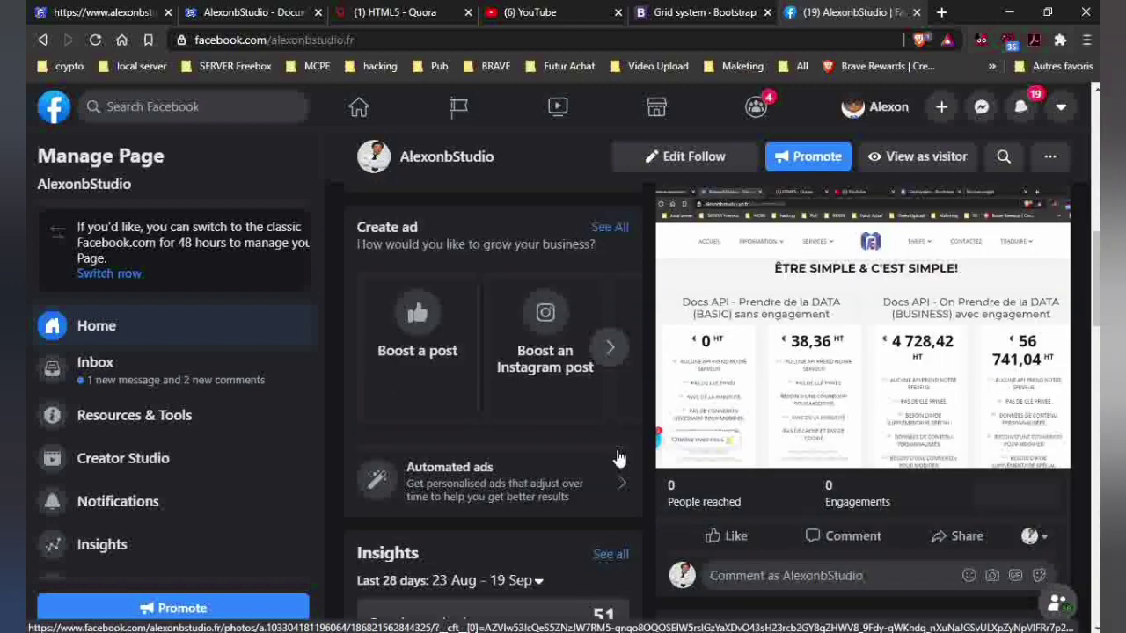
scroll(646, 481, "down", 3)
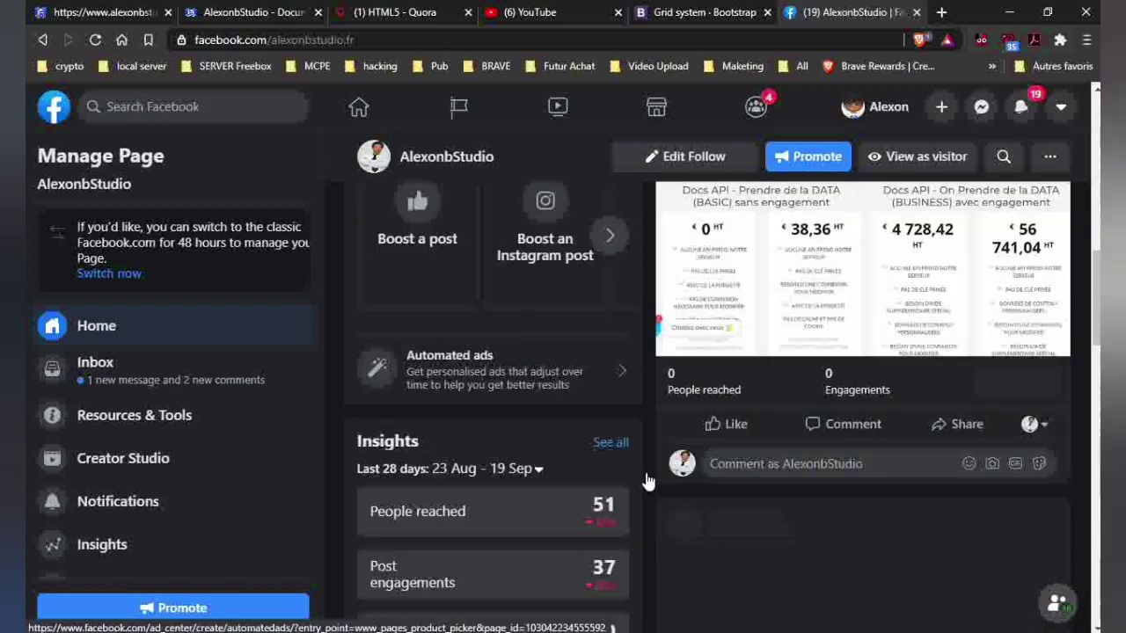